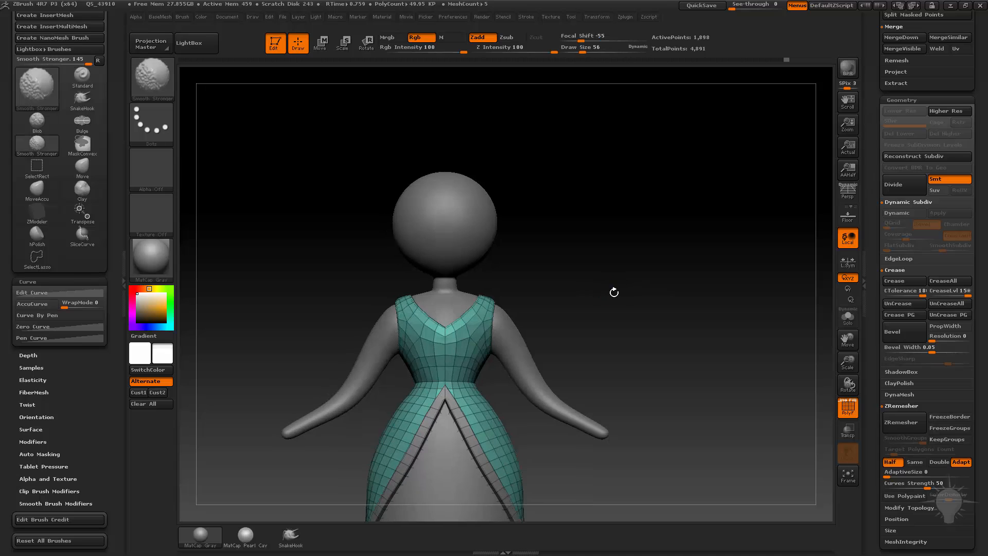
- Insert a ZSphere as a new subtool directly below the dress subtool
mouse_move(664, 260)
left_mouse_down()
mouse_move(701, 265)
mouse_move(696, 314)
left_mouse_up()
mouse_move(690, 316)
left_mouse_down()
mouse_move(715, 328)
mouse_move(693, 360)
mouse_move(717, 354)
mouse_move(720, 338)
left_mouse_up()
key("d")
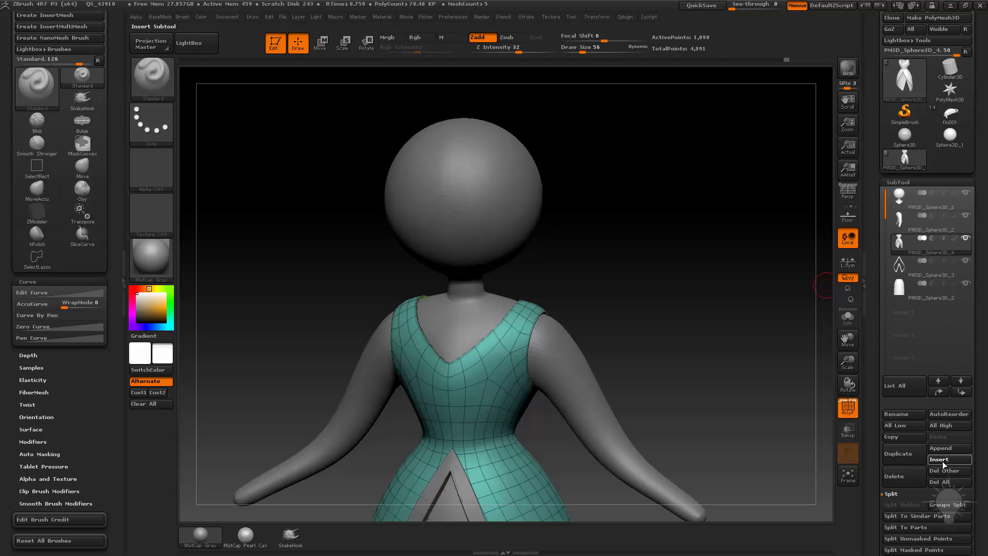
left_click(947, 462)
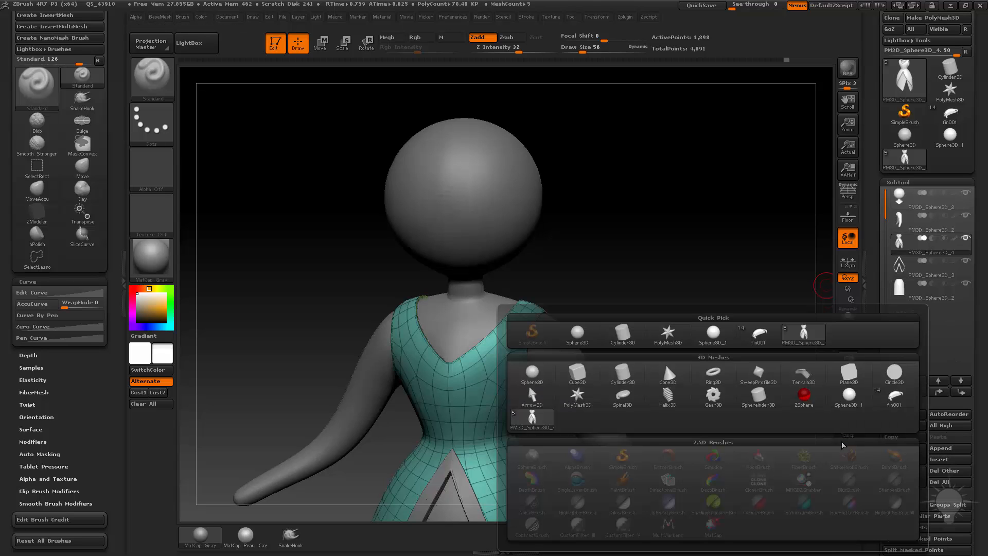
left_click(804, 395)
mouse_move(936, 252)
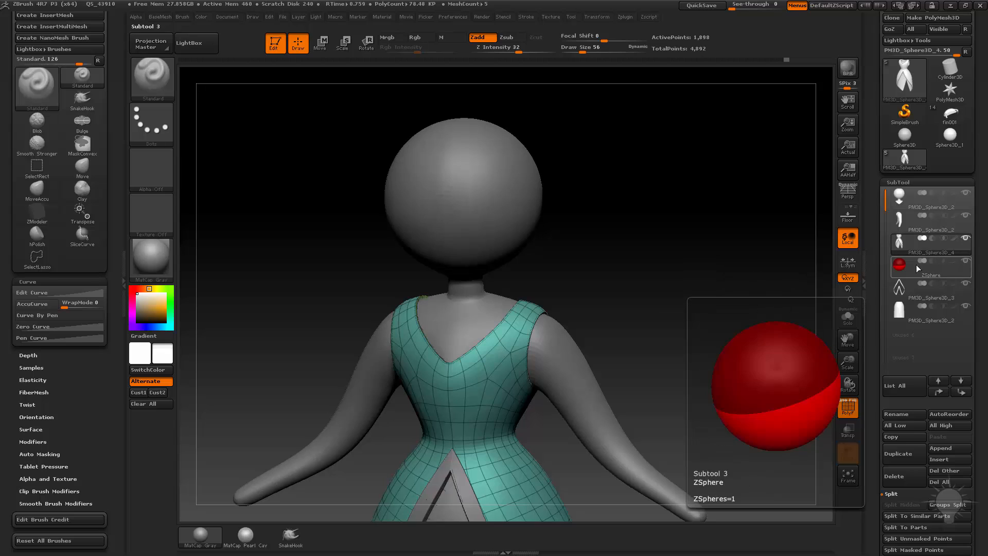
- Hide all subtools except the dress and show the ZSphere together with it
left_click(966, 240, "shift")
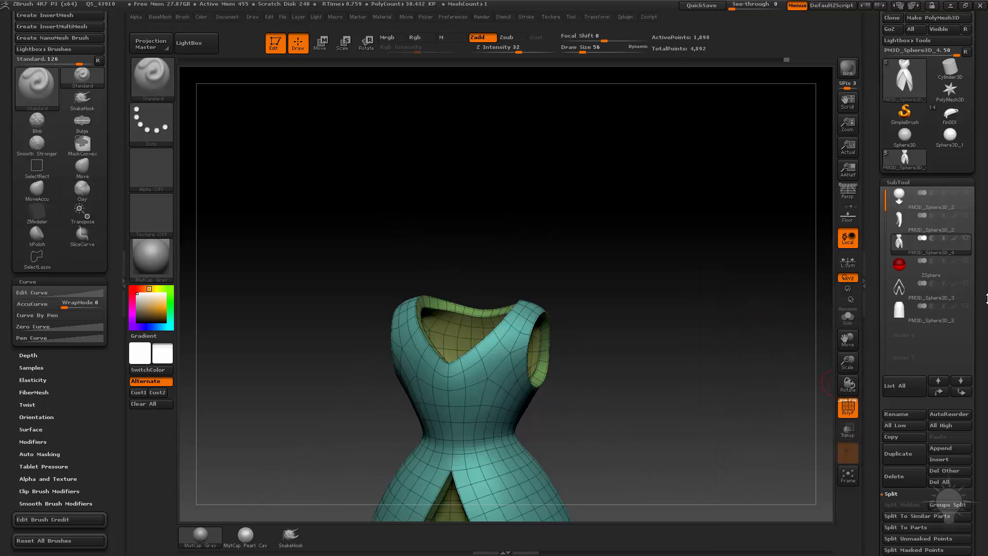
left_click(967, 261)
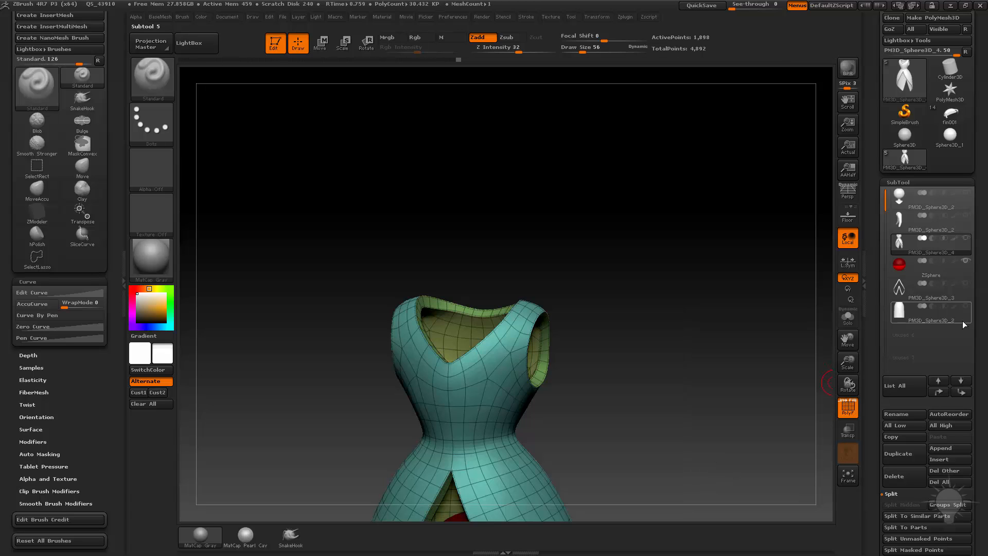
left_click(664, 343)
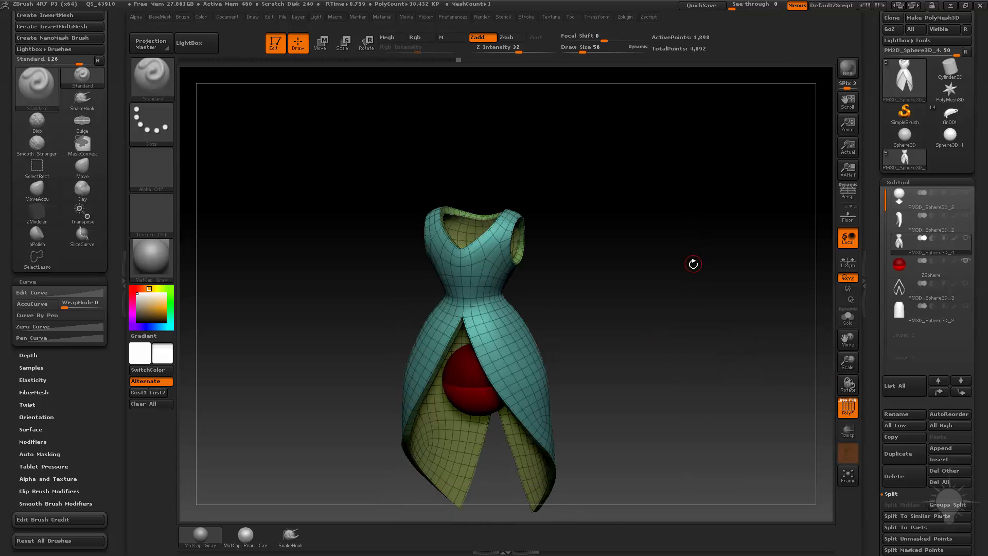
- Make the ZSphere the active subtool and turn the dress's visibility on
left_click(926, 263)
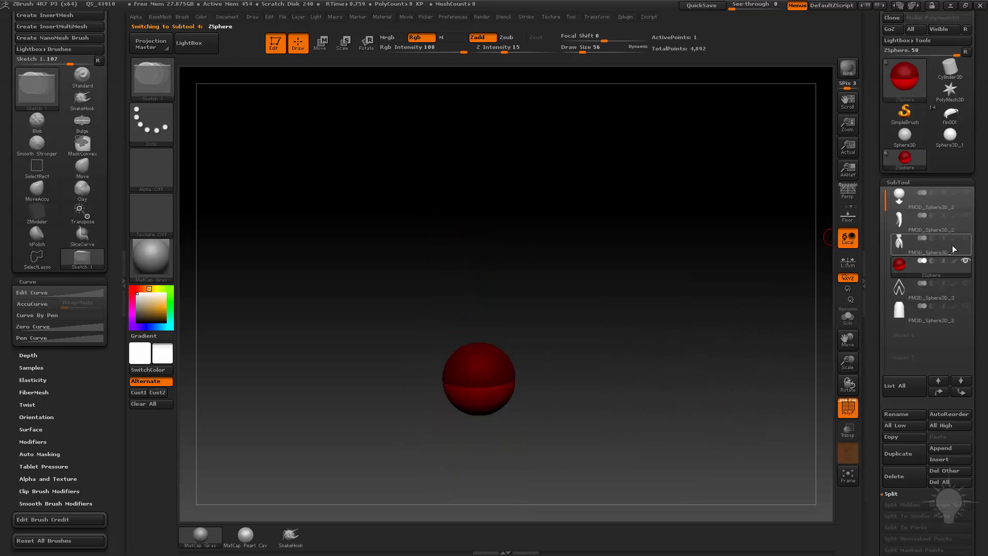
left_click(965, 237)
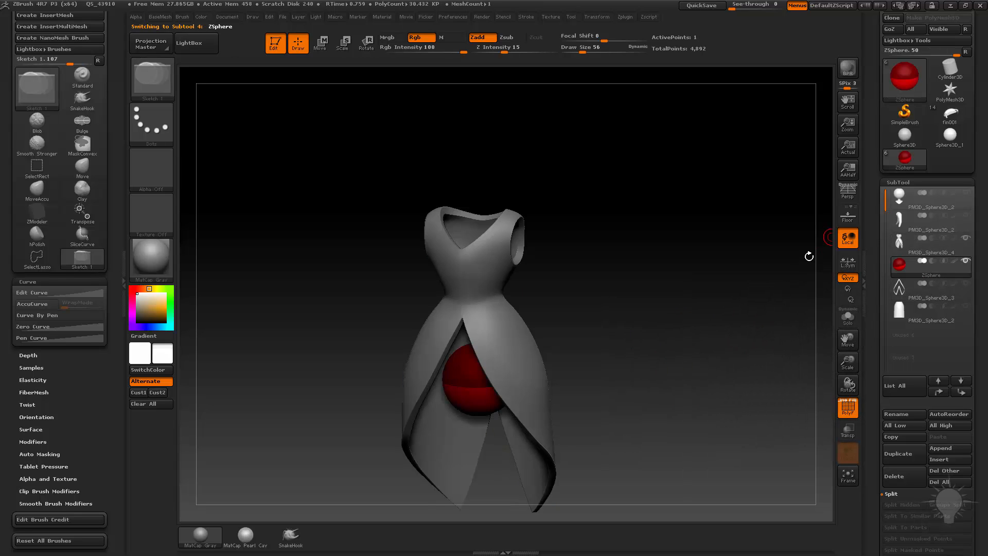
left_click_drag(641, 309, 659, 260)
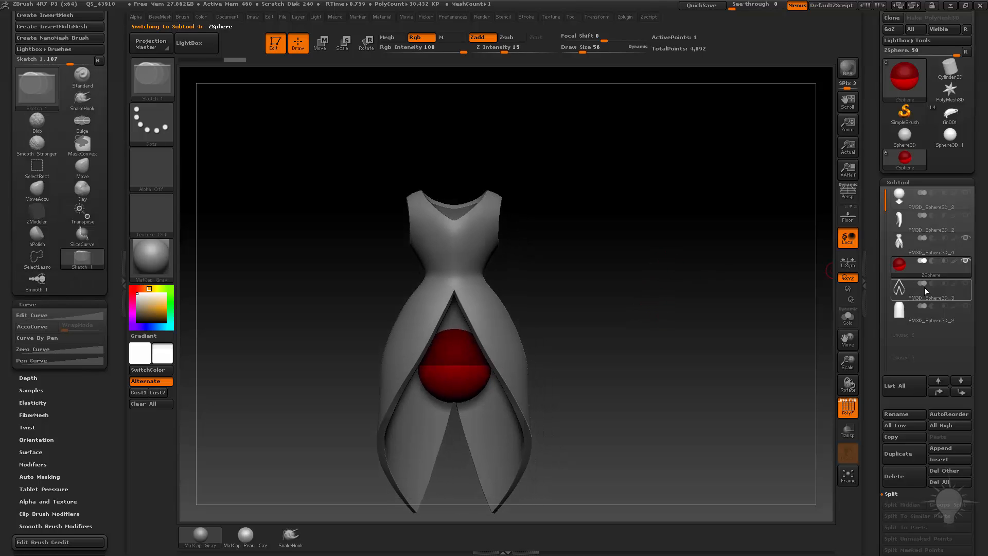
- Make the dress the active subtool again and show the ZSphere with it
left_click(937, 251)
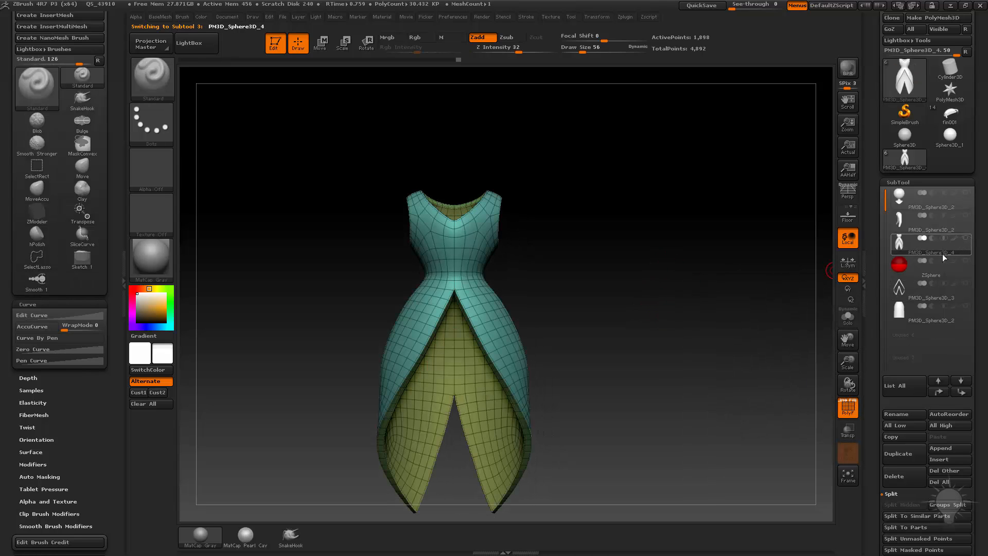
left_click(967, 260)
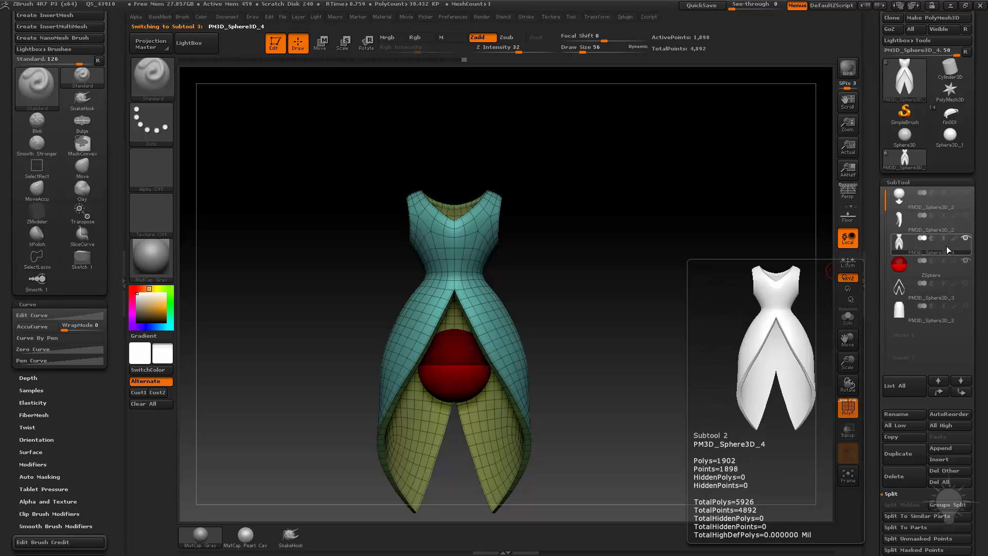
left_click_drag(681, 289, 695, 249, "alt")
left_click_drag(695, 249, 703, 291, "alt")
- Activate the ZSphere subtool, expand its Adaptive Skin and Topology settings, and turn on Edit Topology
left_click(921, 265)
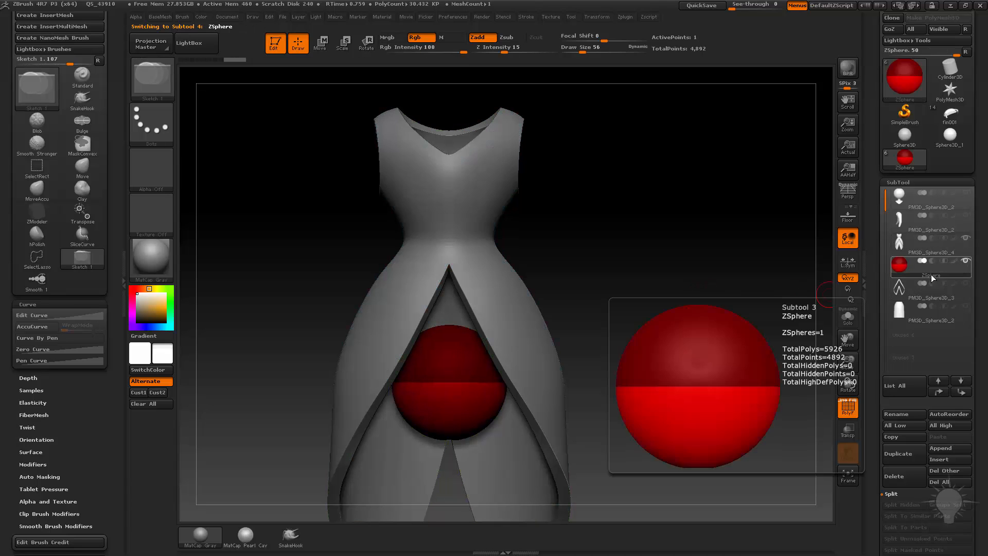
key("f")
left_click_drag(874, 302, 908, 200)
left_click(904, 208)
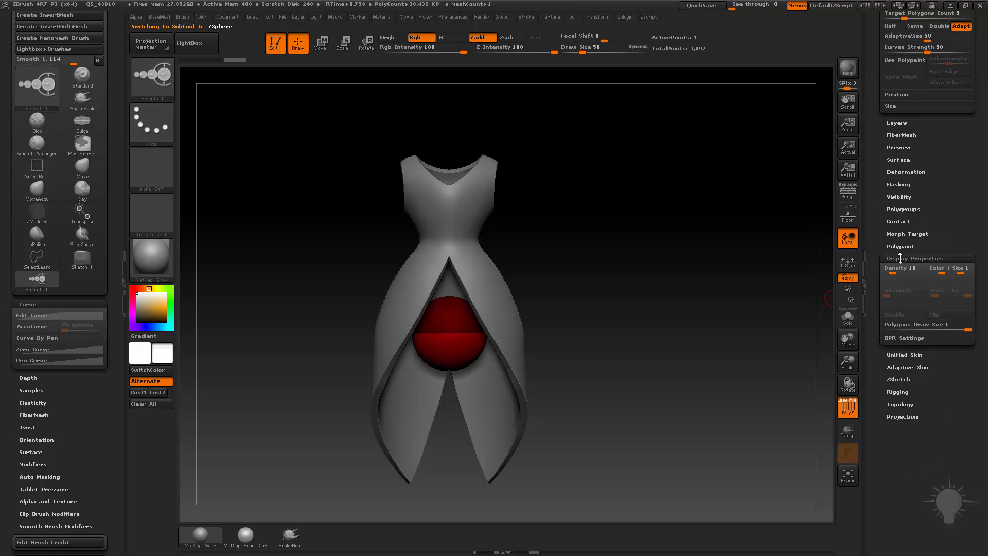
left_click(902, 258)
left_click(901, 283, "shift")
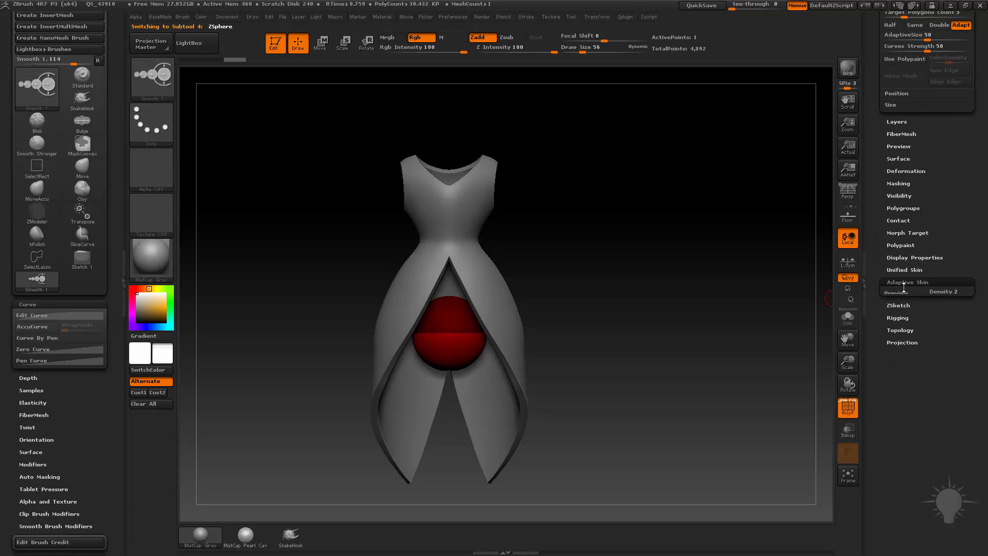
left_click(900, 447, "shift")
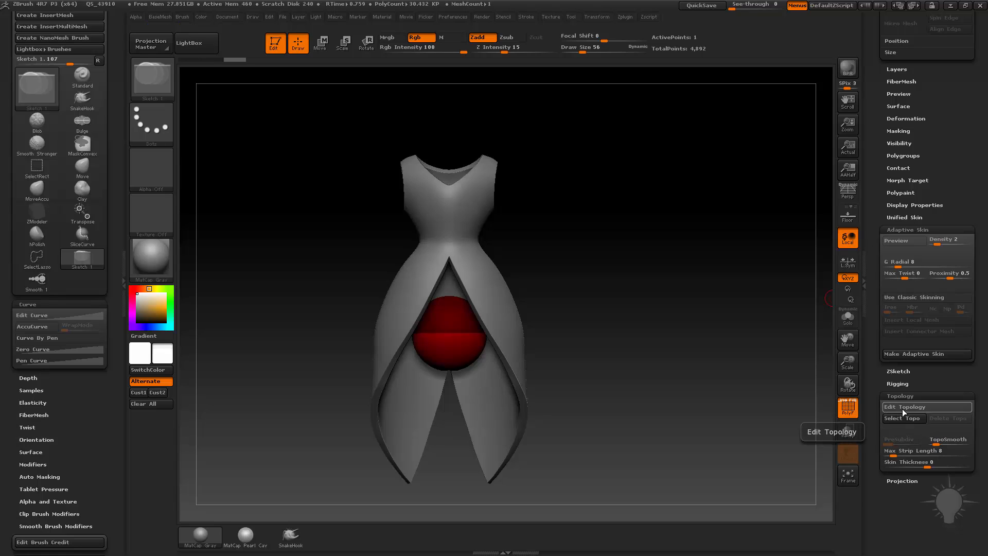
left_click(902, 409)
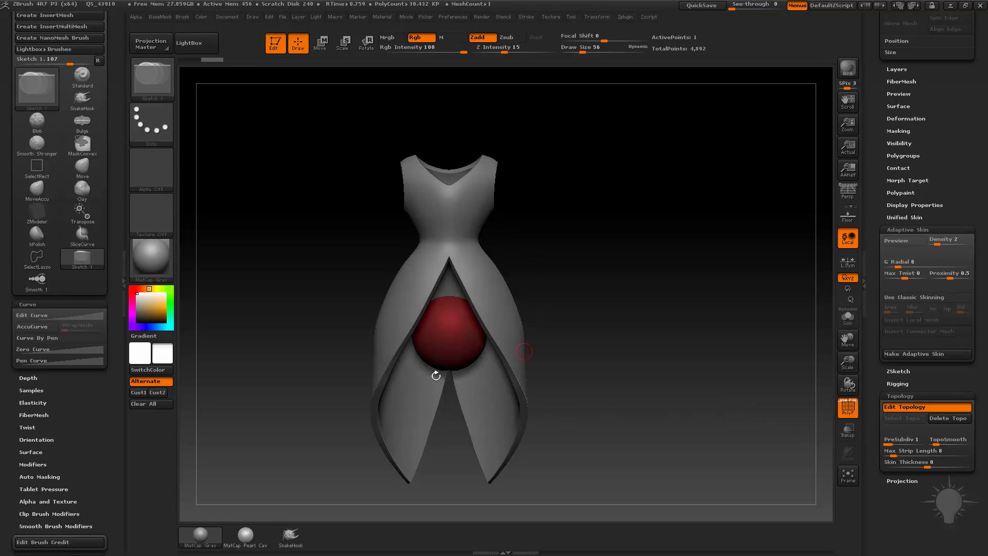
- Set the draw size to 14 and place mirrored topology points up the front neckline, starting at the tip of the V
left_click_drag(675, 273, 661, 369, "alt")
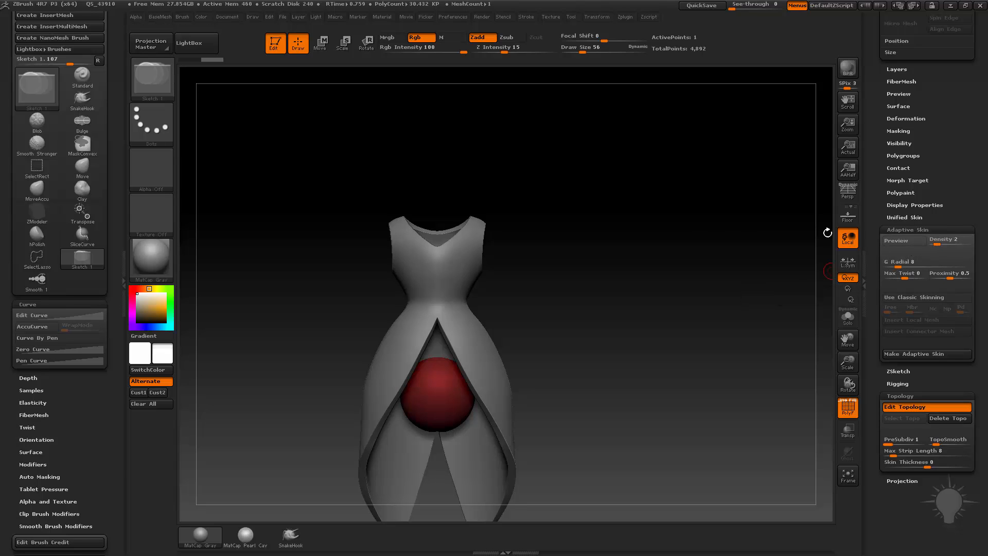
mouse_move(715, 242)
left_mouse_down("alt")
mouse_move(741, 301)
mouse_move(750, 403)
left_mouse_up("alt")
key("s")
left_click_drag(467, 300, 457, 301)
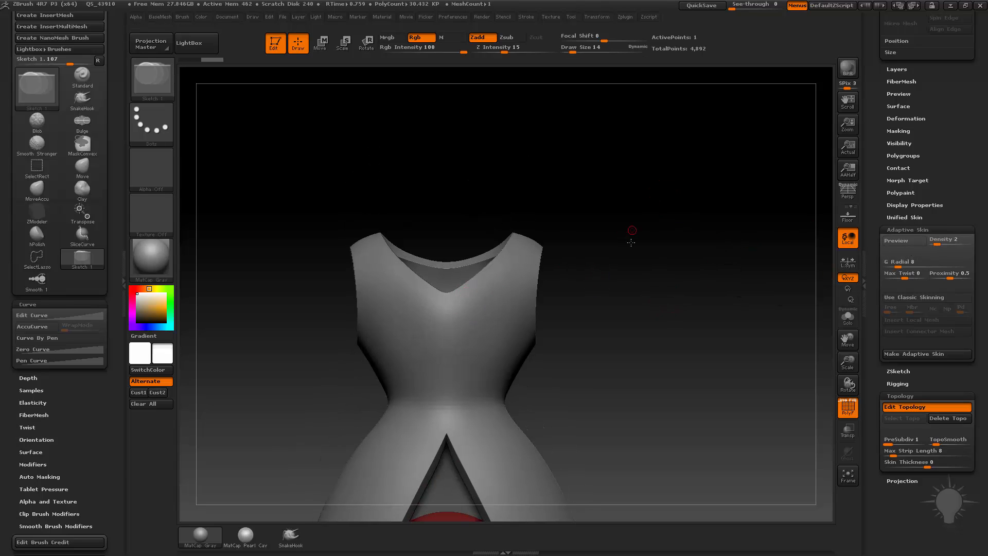
mouse_move(631, 232)
left_mouse_down("alt")
mouse_move(627, 246)
mouse_move(475, 370)
left_mouse_up("alt")
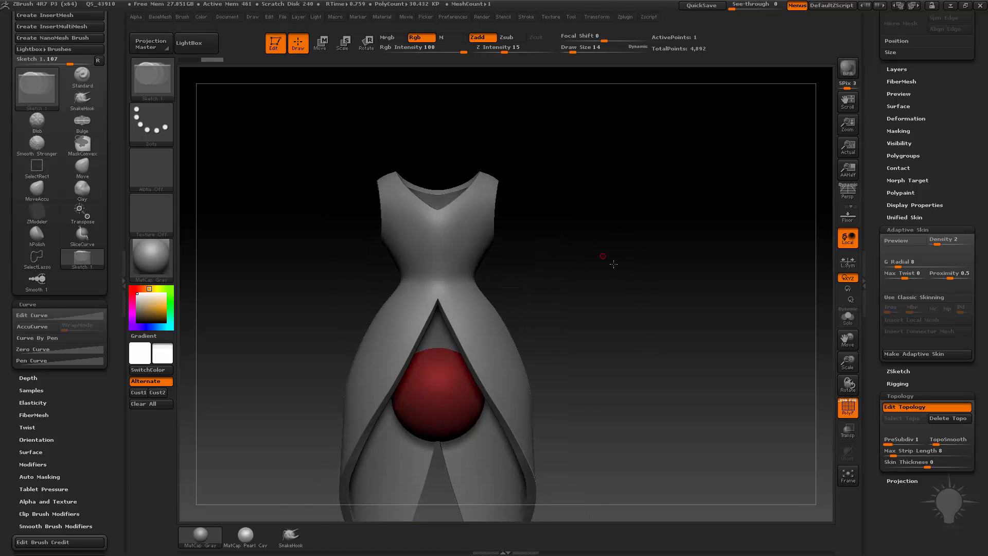
left_click_drag(614, 264, 563, 229, "alt")
left_click_drag(719, 230, 665, 259, "alt")
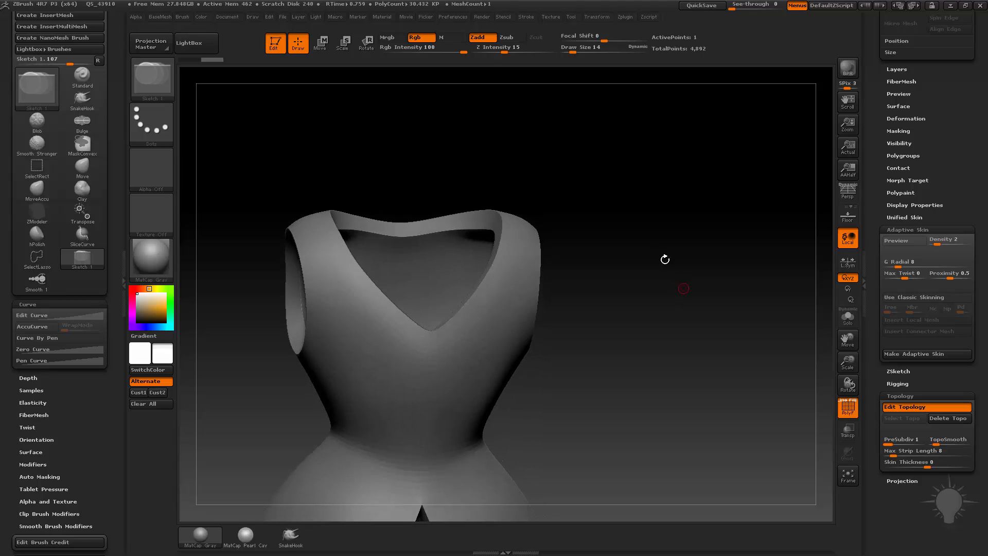
left_click(440, 319)
left_click(452, 317)
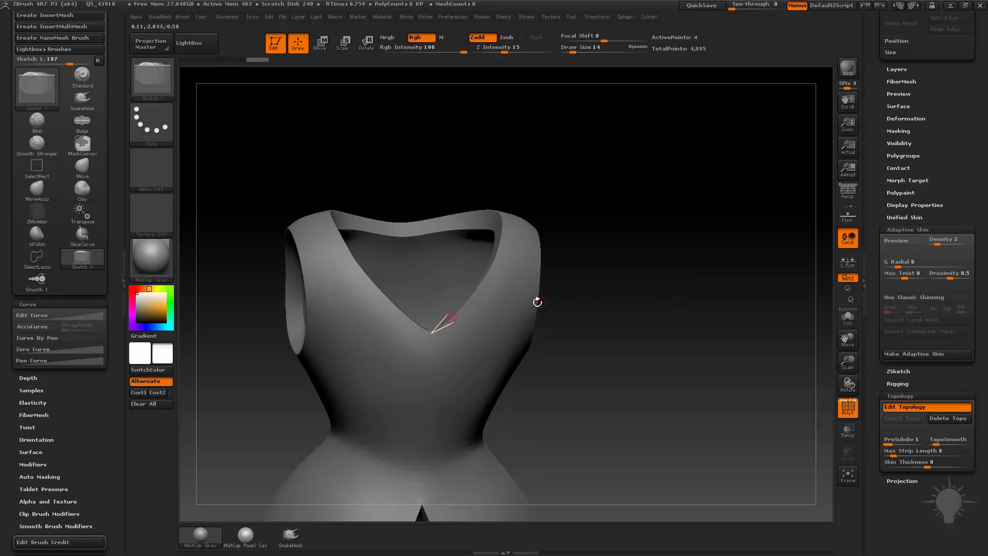
left_click(473, 298)
left_click(489, 273)
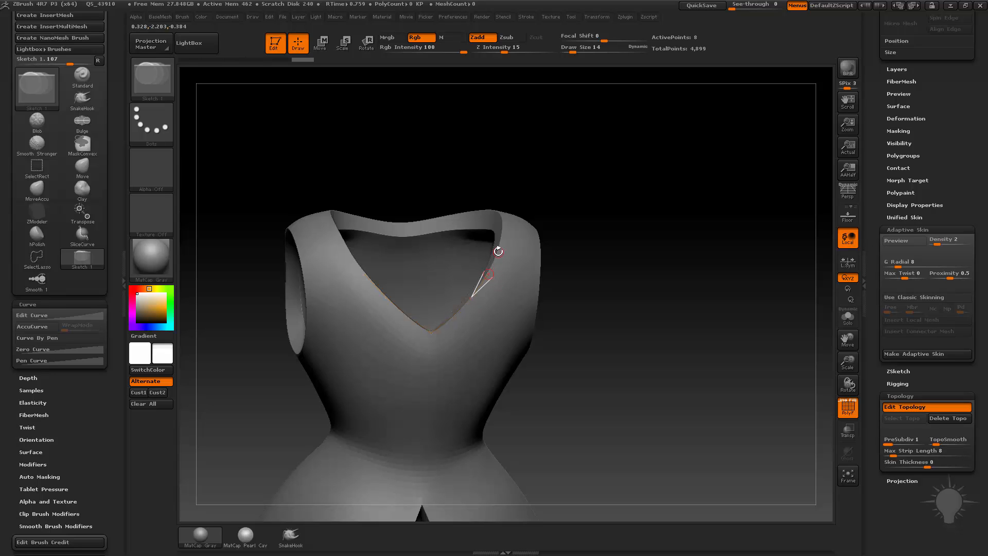
left_click(496, 254)
- Darken the dress display by setting the current colour to grey (red, green and blue 108)
left_click_drag(641, 225, 633, 260)
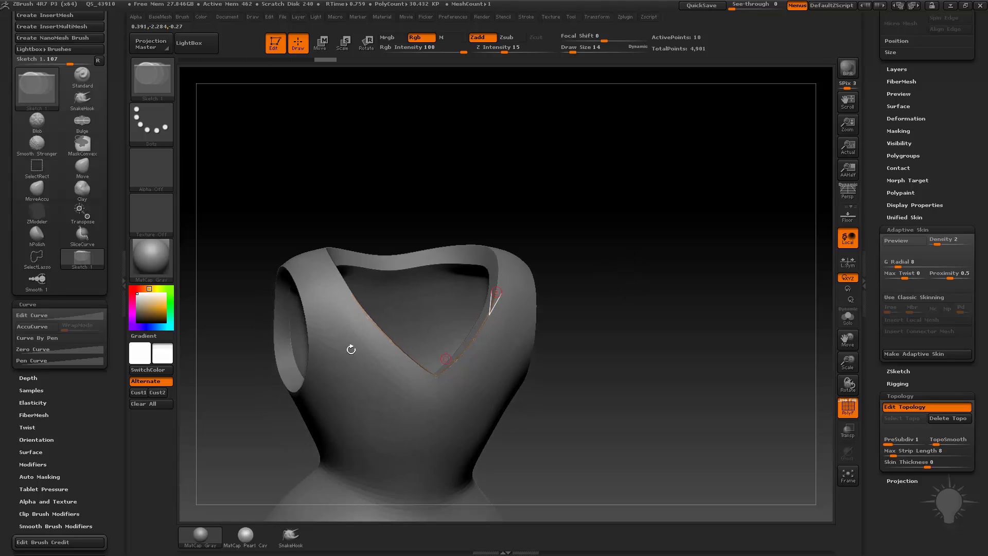
left_click_drag(141, 310, 143, 315)
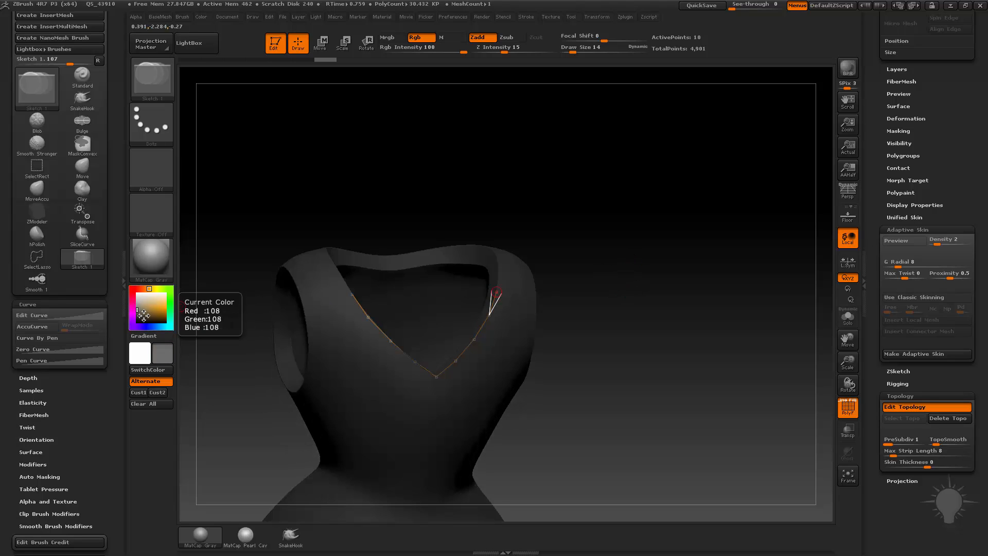
left_click_drag(878, 188, 878, 453)
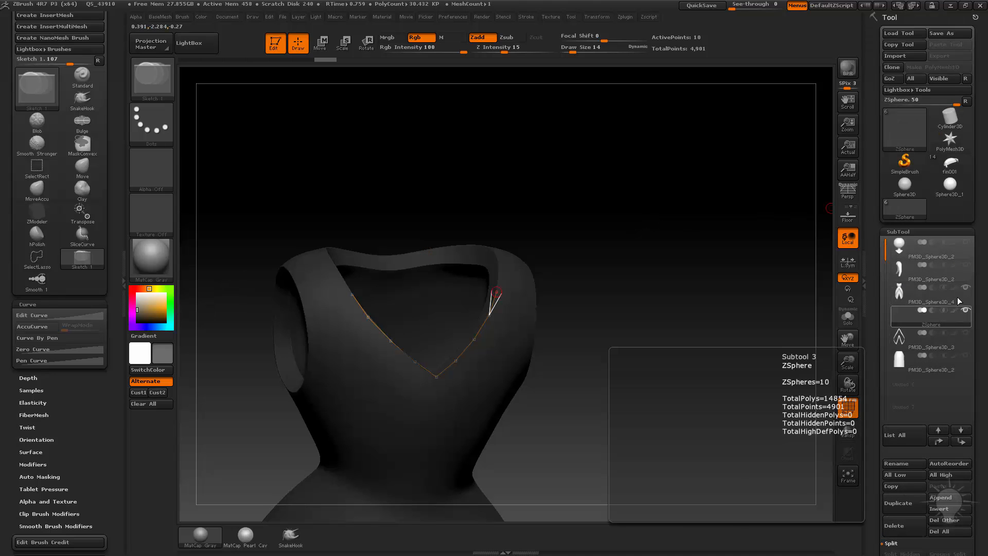
left_click(954, 288)
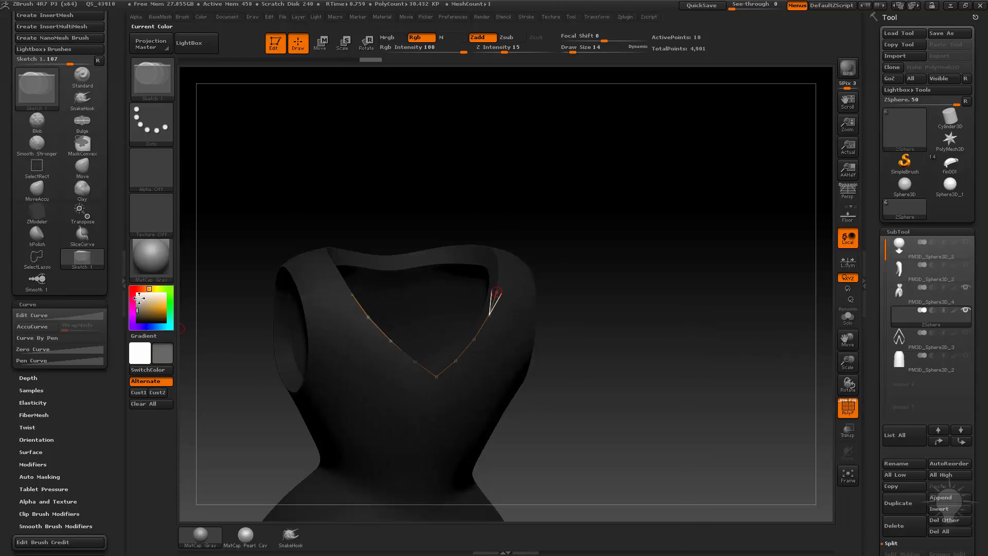
- Continue the topology points over the shoulders and around the back of the neck to close the neckline loop
left_click_drag(703, 255, 593, 301)
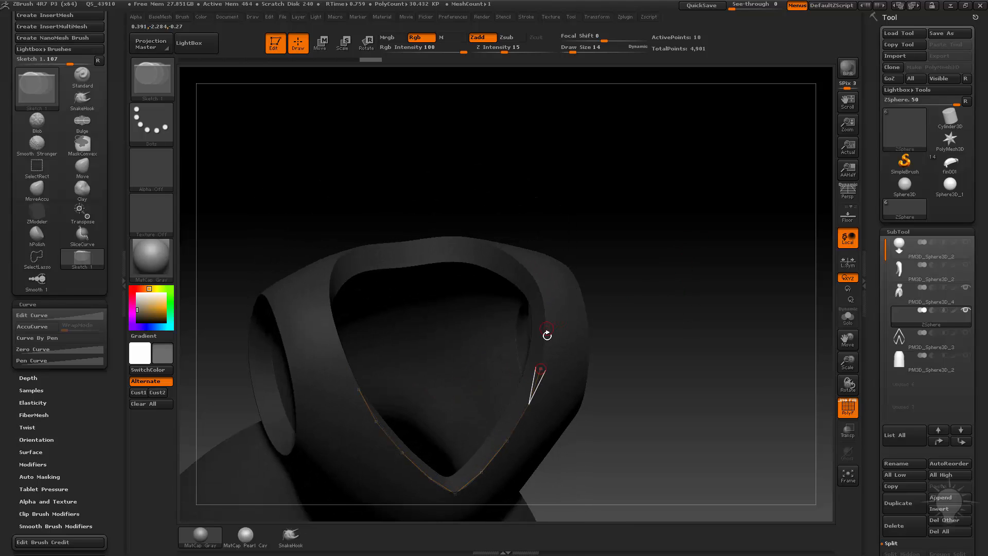
mouse_move(546, 340)
left_mouse_down()
mouse_move(539, 271)
mouse_move(575, 277)
left_mouse_up()
mouse_move(505, 331)
left_mouse_down()
mouse_move(474, 304)
mouse_move(394, 312)
left_mouse_up()
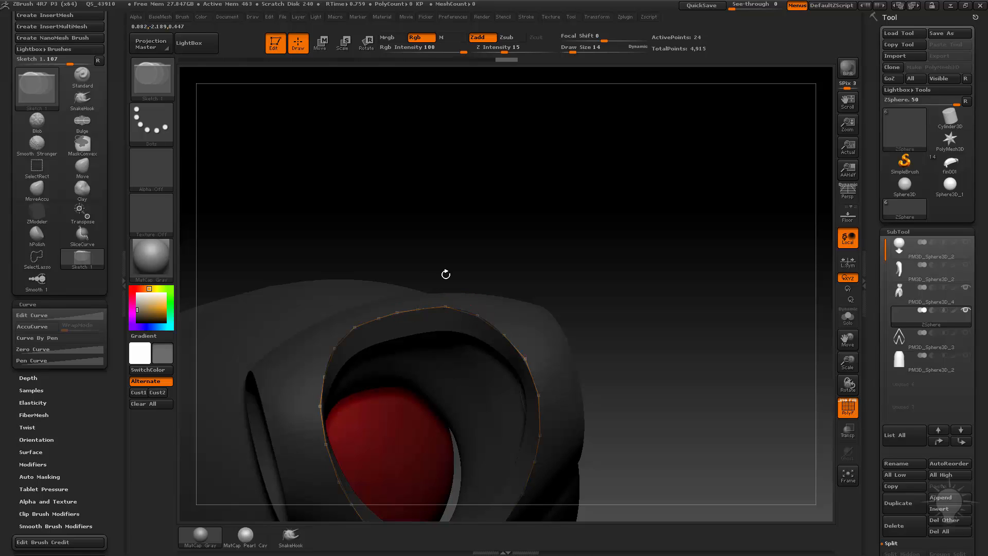
left_click_drag(445, 273, 688, 230)
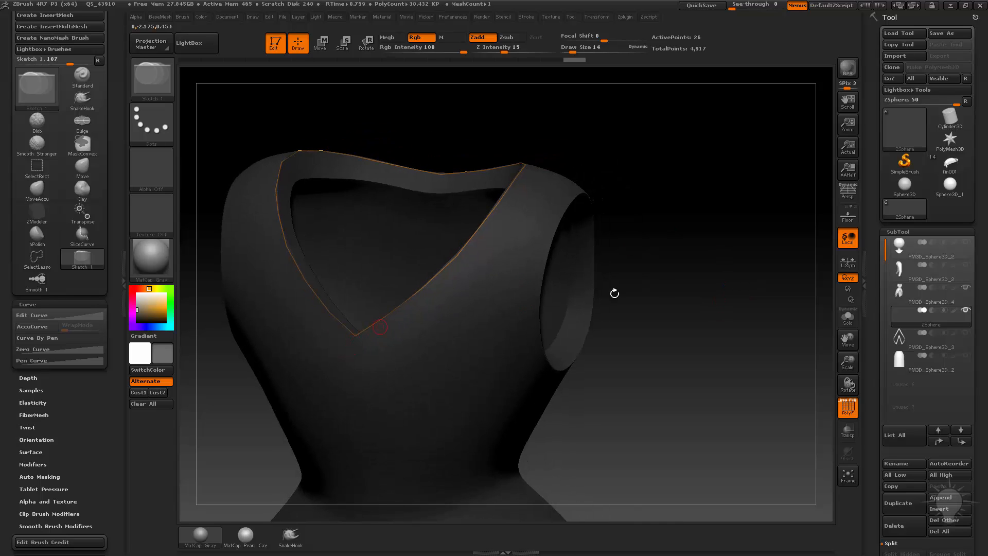
- Place topology points down the centre front from the tip of the V neckline, removing the lowest point
left_click_drag(614, 293, 400, 326)
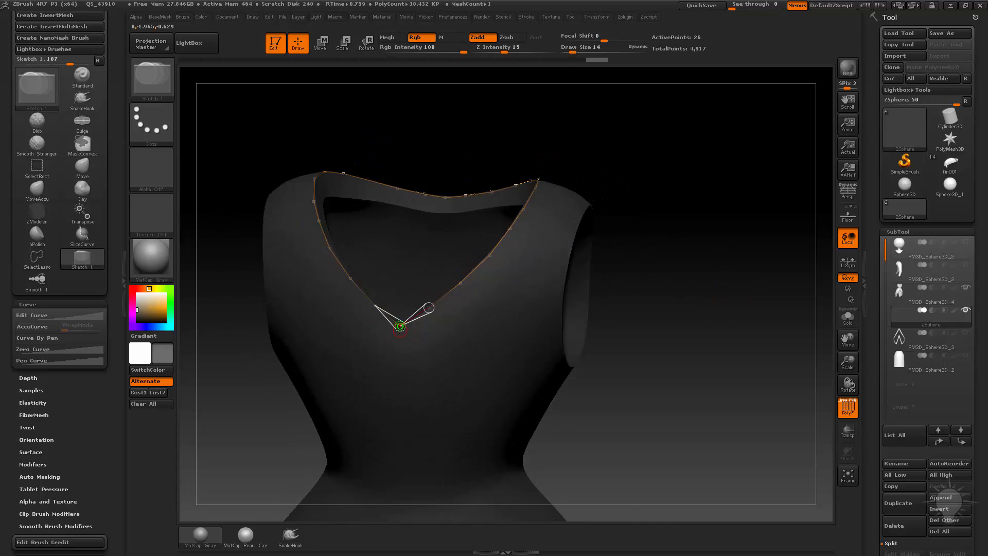
left_click_drag(618, 276, 649, 181)
left_click_drag(655, 221, 732, 214)
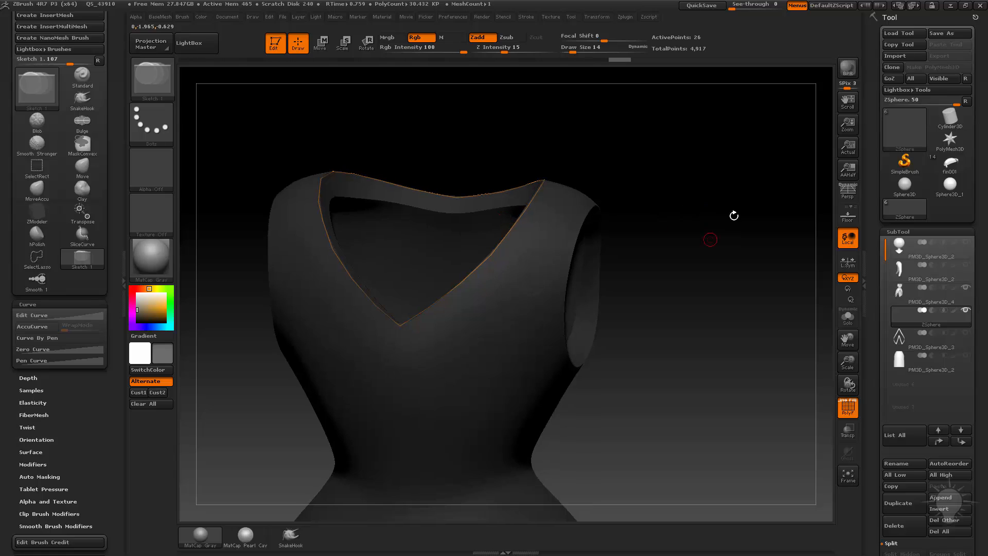
mouse_move(400, 328)
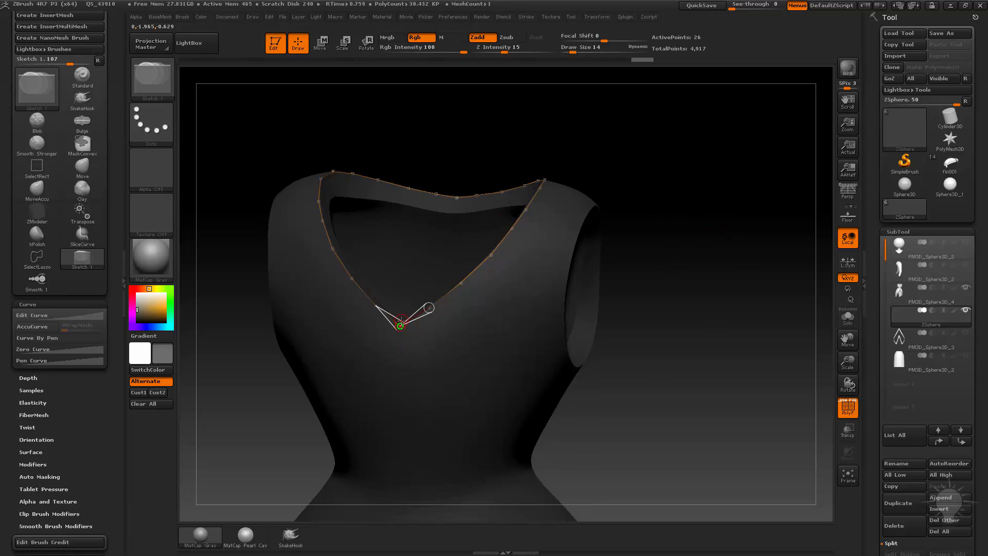
left_click_drag(678, 306, 597, 314)
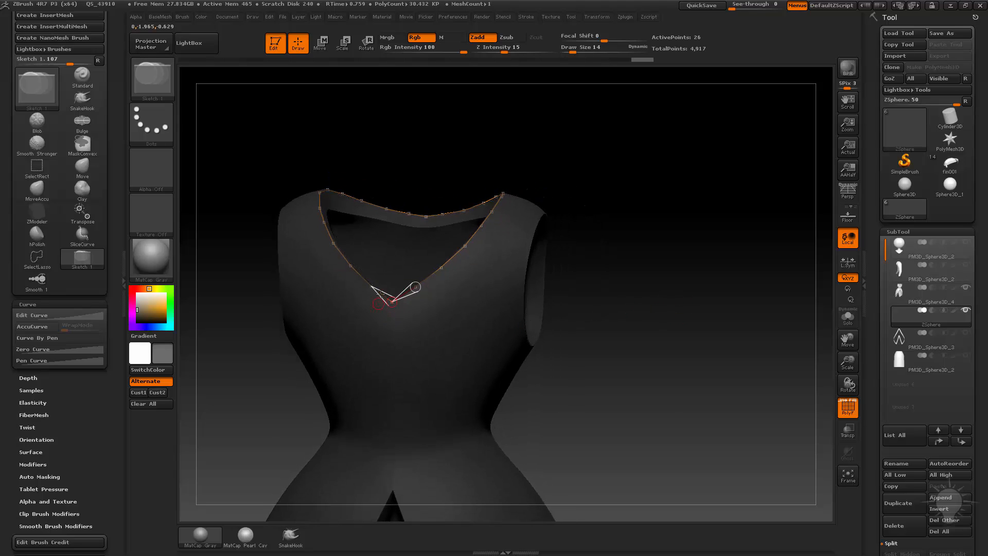
left_click_drag(390, 323, 393, 405)
left_click_drag(617, 337, 584, 340, "alt")
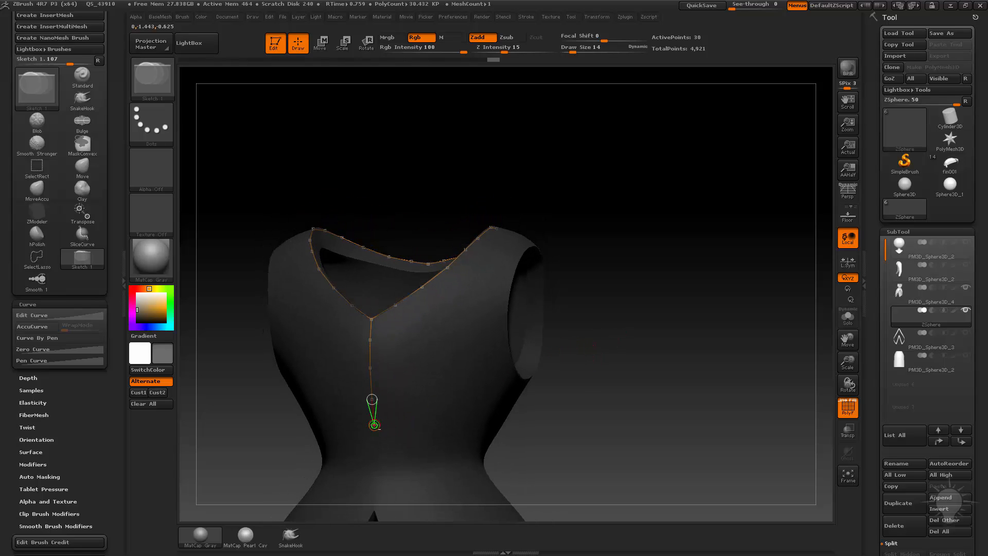
left_click_drag(375, 425, 368, 392)
mouse_move(633, 314)
left_mouse_down()
mouse_move(644, 311)
mouse_move(626, 257)
mouse_move(638, 257)
left_mouse_up()
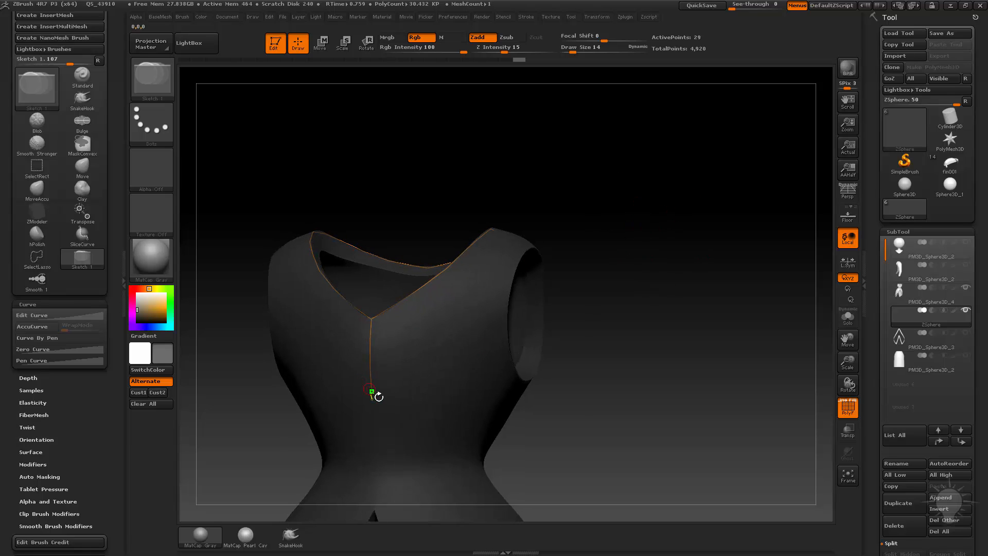
- Outline a mirrored pointed motif on the chest from the centre line's lower end, continuing it upward parallel to the front neckline
mouse_move(372, 399)
left_mouse_down()
mouse_move(414, 367)
mouse_move(422, 341)
mouse_move(405, 350)
left_mouse_up()
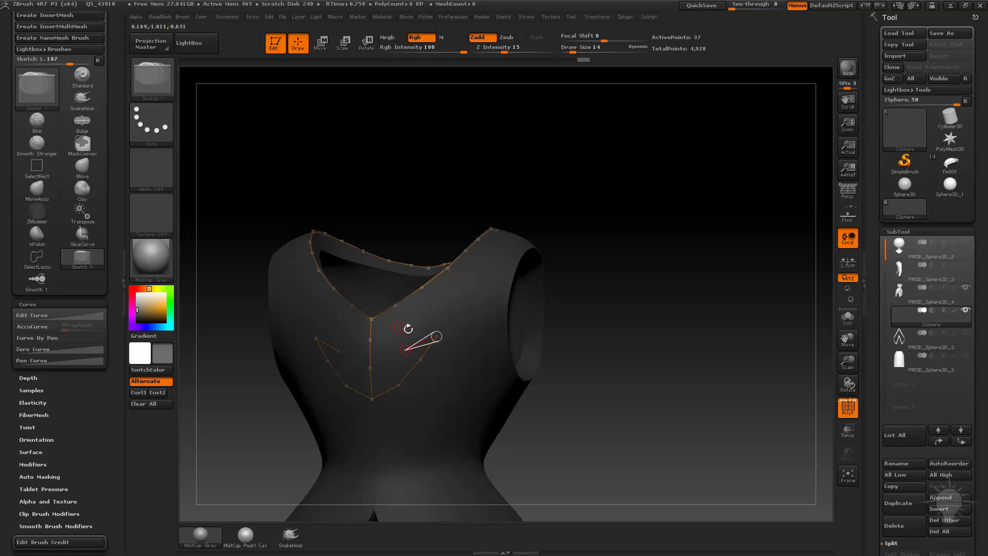
left_click(410, 323)
left_click(432, 304)
left_click(460, 282)
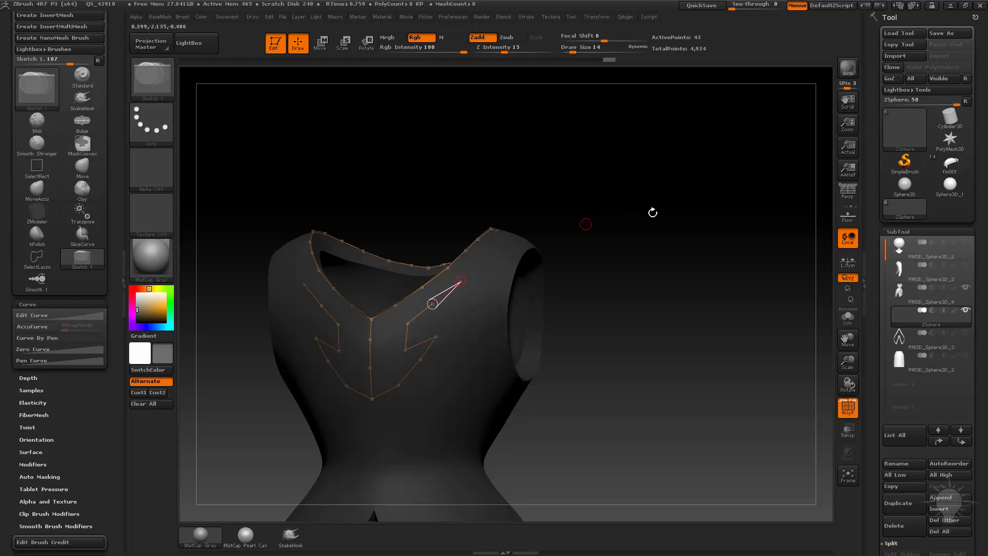
- Continue the mirrored line beside the neckline over the shoulders and onto the upper back
left_click_drag(653, 210, 374, 313, "alt")
left_click(375, 329)
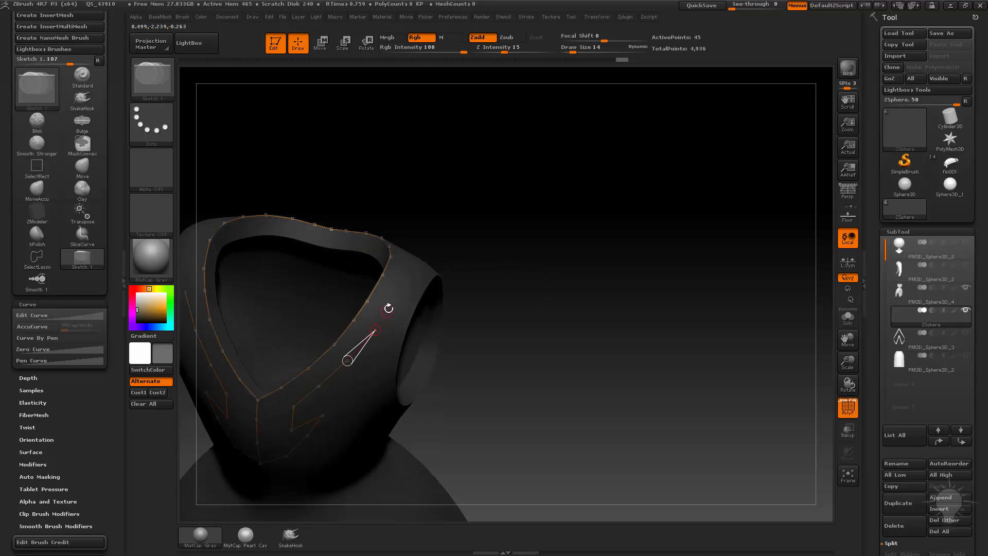
left_click(388, 310)
left_click_drag(450, 229, 359, 318)
left_click(392, 324)
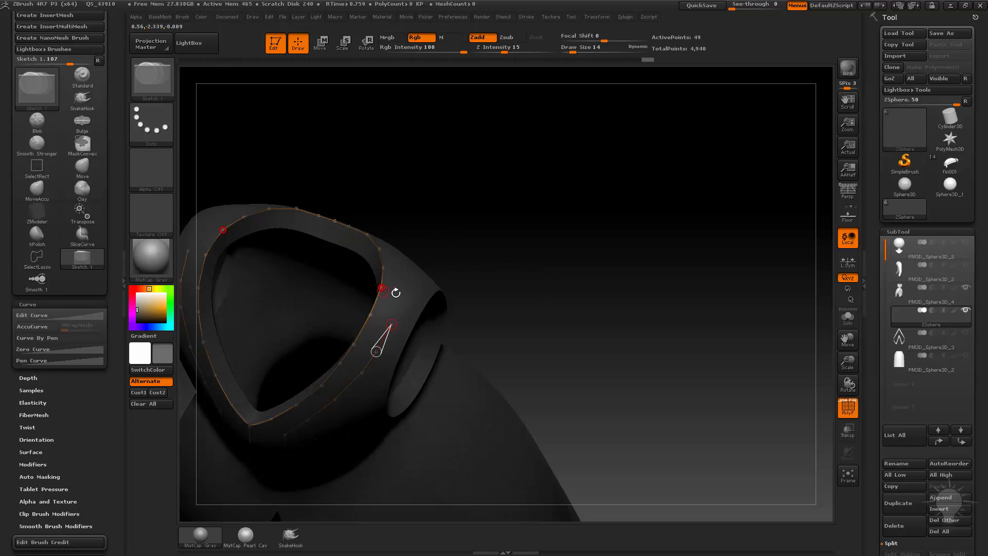
left_click(401, 290)
left_click_drag(450, 225, 393, 336)
left_click(391, 336)
left_click_drag(633, 193, 608, 190)
left_click_drag(586, 294, 668, 256, "alt")
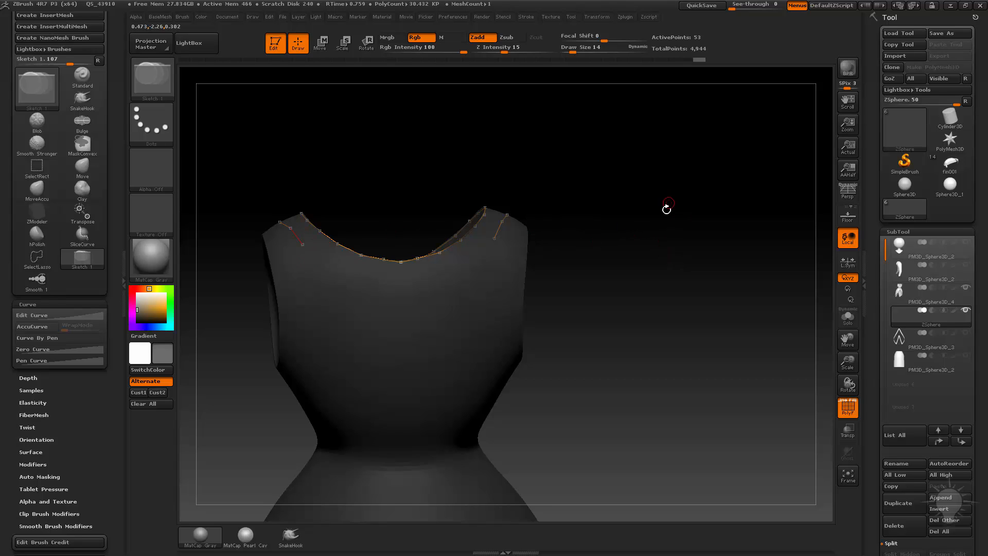
- Extend the mirrored line across the upper back parallel to the neckline, ending in a zigzag motif with its point at centre back
mouse_move(667, 209)
left_mouse_down()
mouse_move(688, 214)
mouse_move(661, 194)
left_mouse_up()
mouse_move(298, 237)
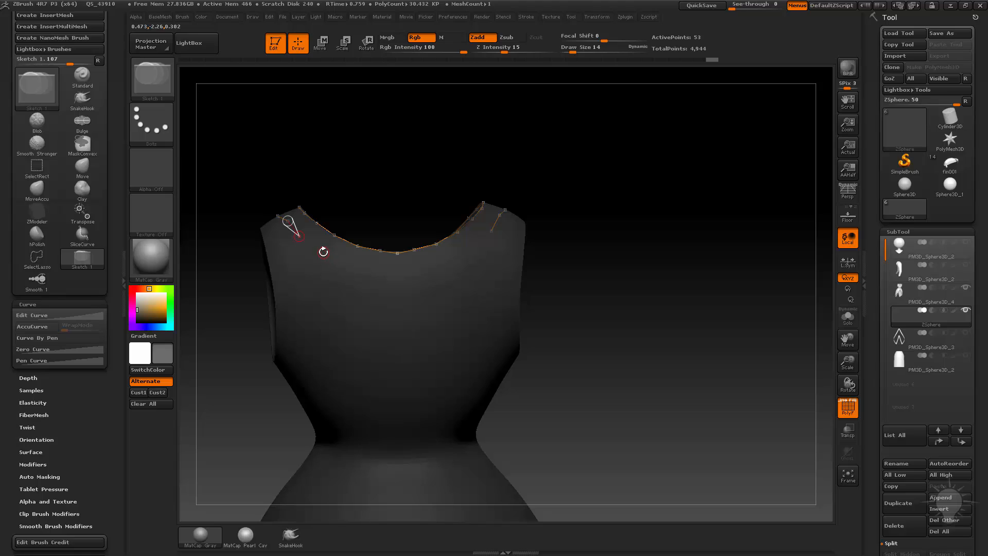
left_click_drag(323, 252, 348, 265)
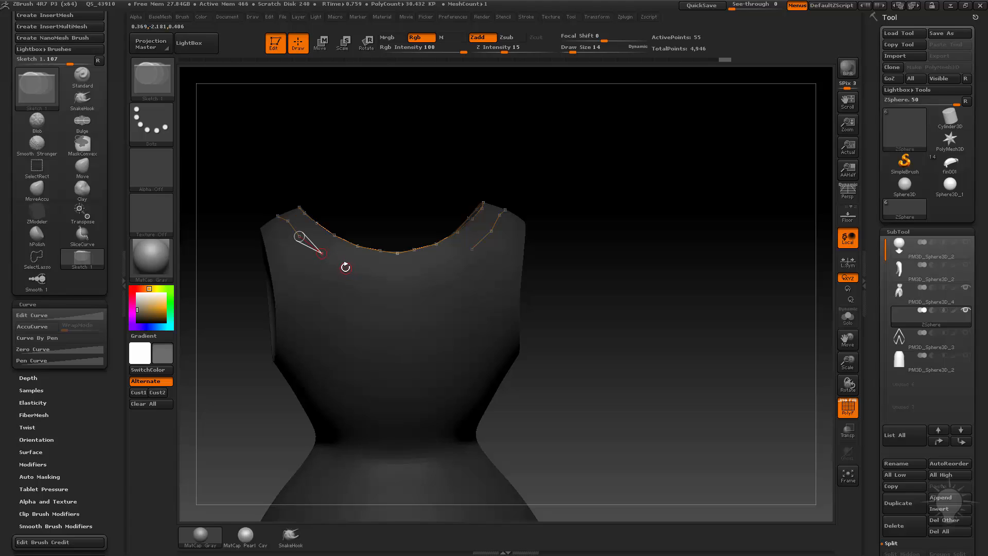
mouse_move(345, 269)
left_mouse_down()
mouse_move(361, 305)
mouse_move(371, 291)
mouse_move(394, 295)
mouse_move(400, 327)
left_mouse_up()
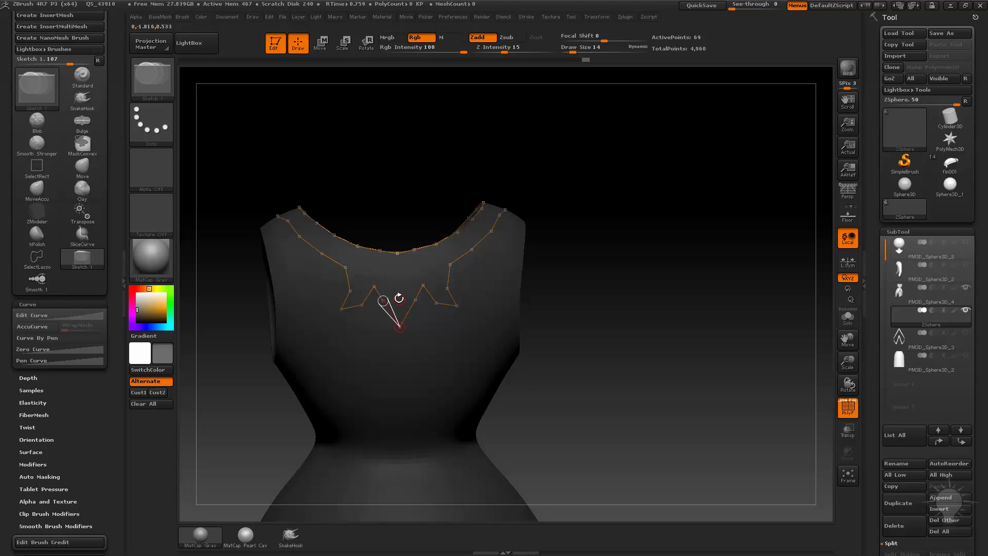
- Draw the centre back line from the motif's lower tip up to the neckline
left_click(399, 298)
left_click(400, 277)
left_click(398, 253)
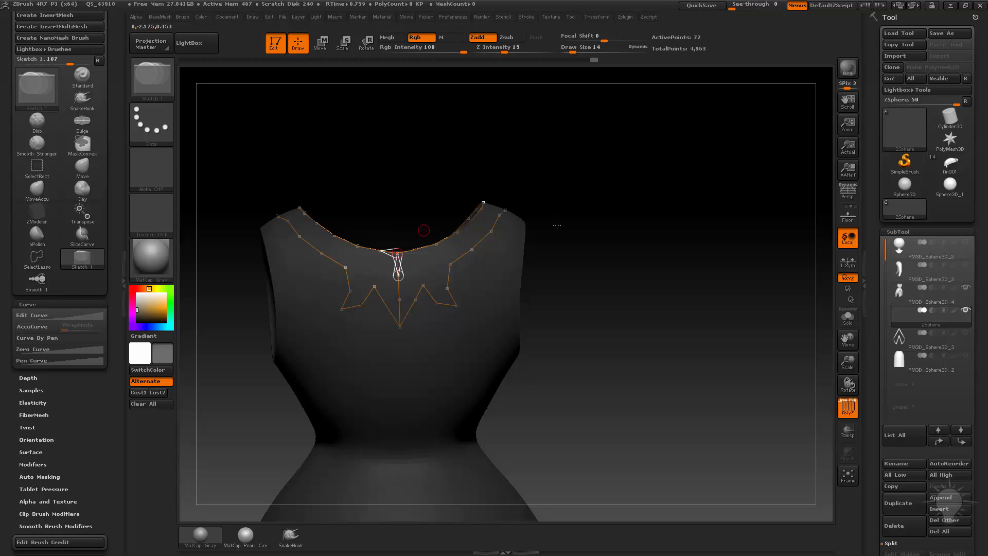
- Connect the back neckline points to the outer line with mirrored cross edges from the motif's upper corners towards the shoulders
left_click_drag(682, 205, 560, 259, "alt")
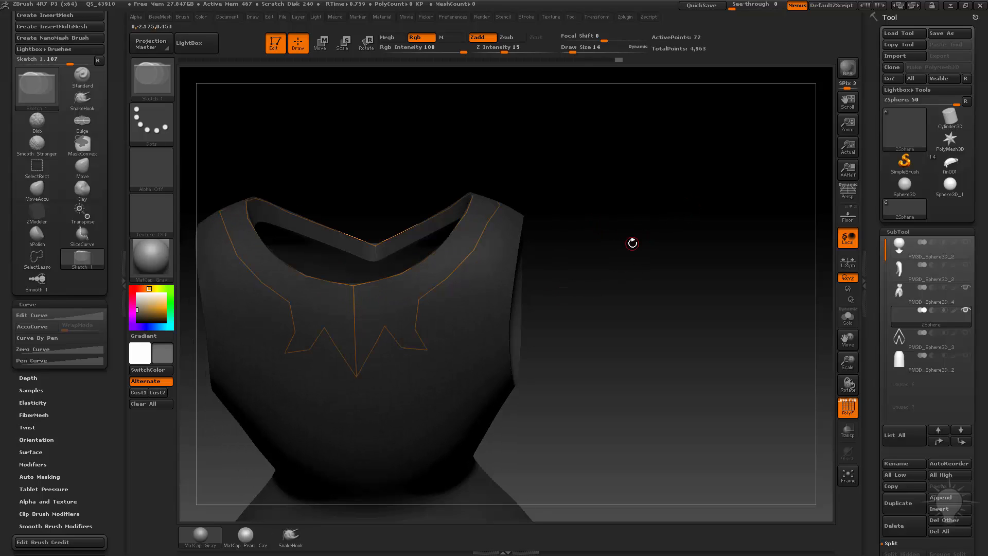
left_click_drag(708, 167, 435, 255)
left_click(418, 297)
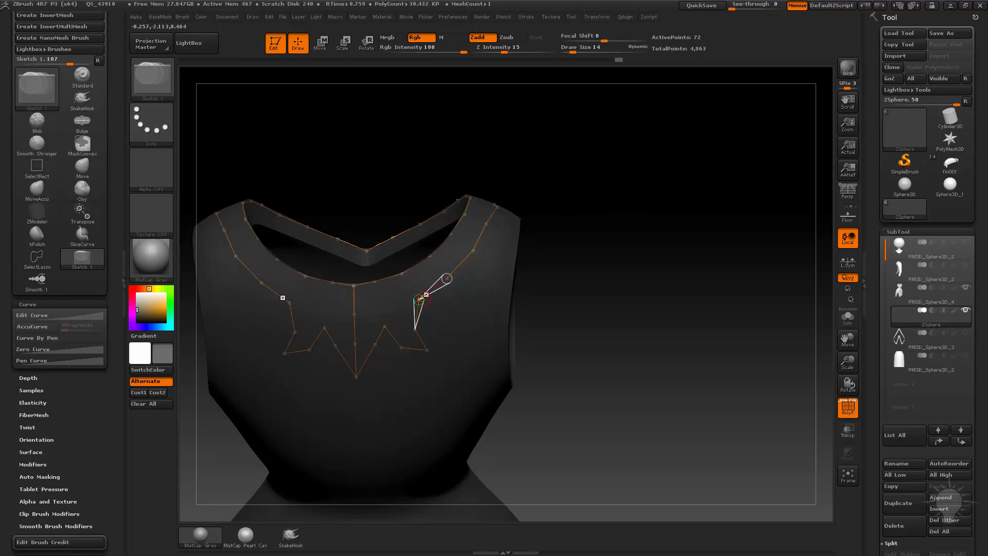
left_click(403, 274)
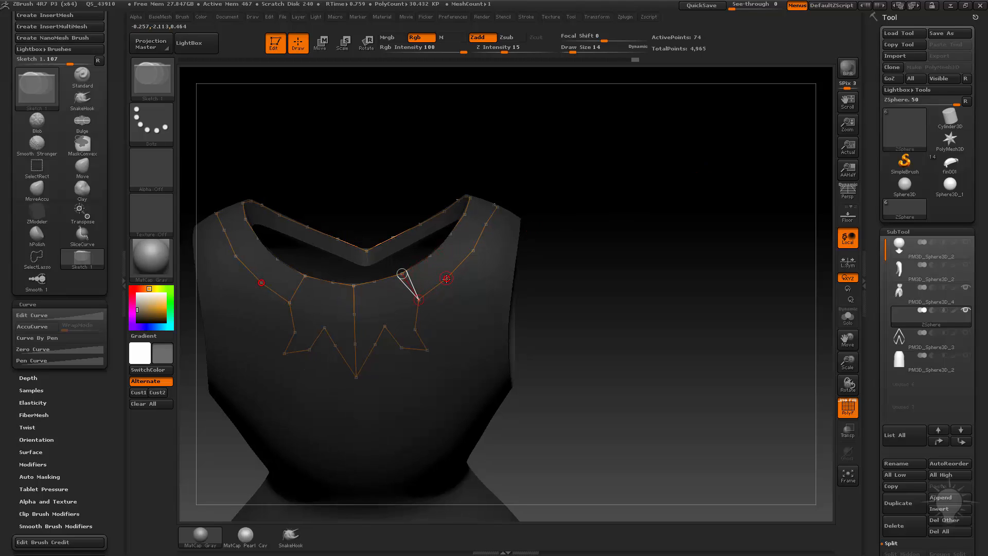
left_click(447, 278)
left_click(431, 256)
left_click(473, 251)
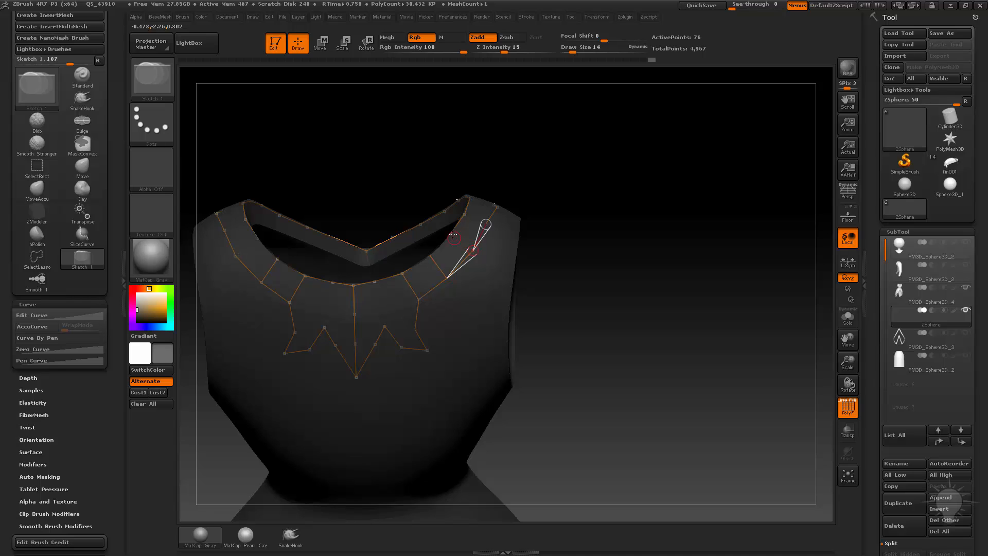
left_click(448, 237)
- Bridge the neckline band over the shoulders with cross edges and undo the stray link between two outer-line points
left_click_drag(524, 221, 502, 273)
left_click(434, 286)
left_click(414, 273)
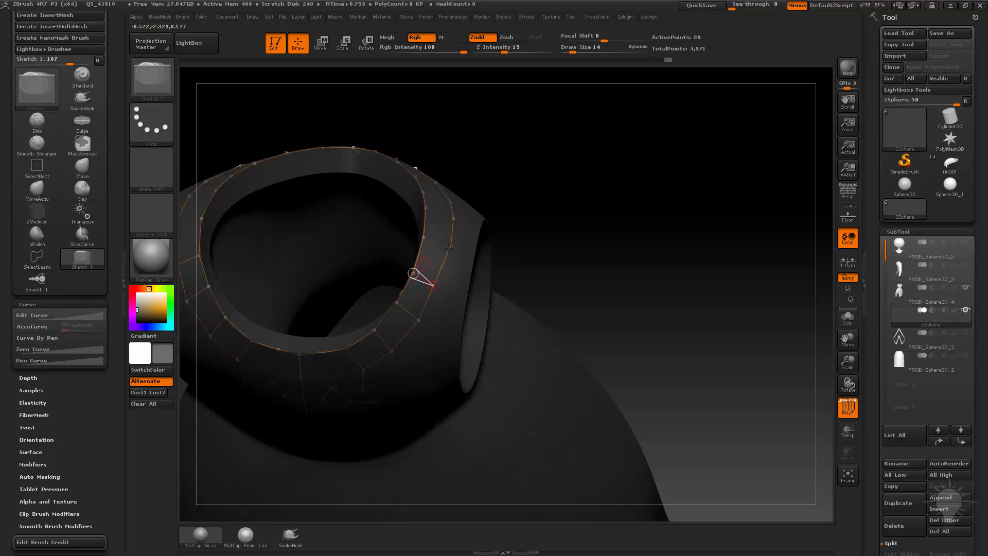
left_click(451, 245)
left_click_drag(523, 165, 405, 316)
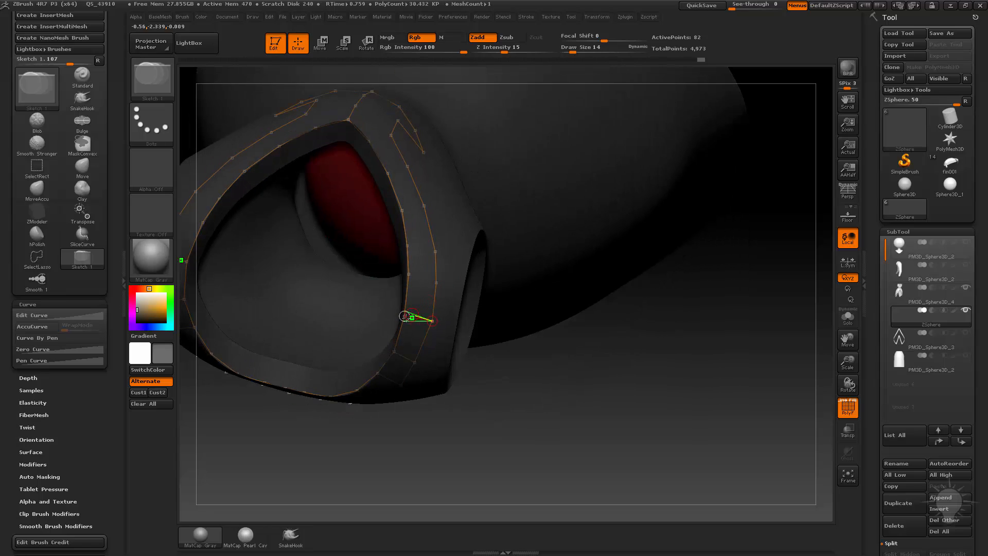
left_click(424, 206)
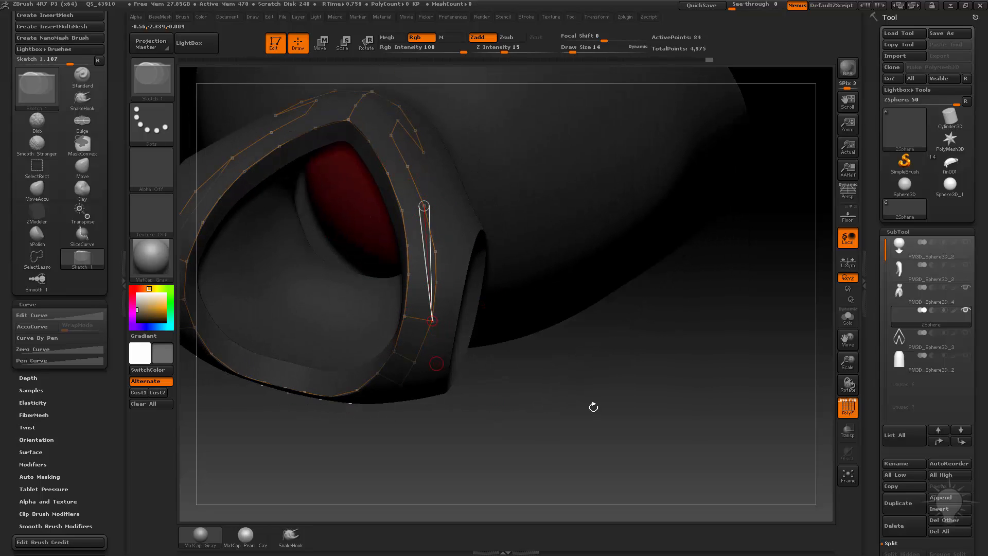
key("ctrl+z")
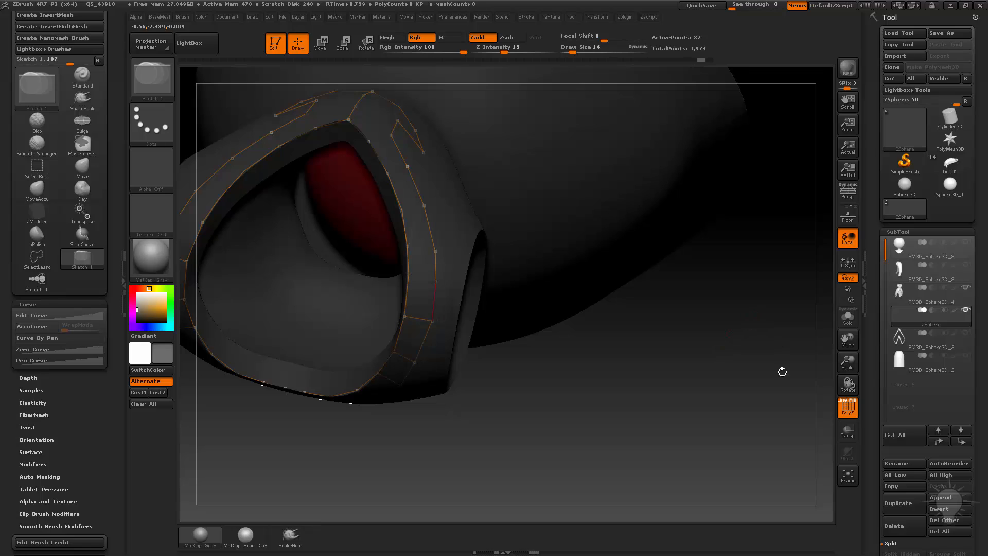
- Connect the neckline points to the outer line with mirrored cross edges from the shoulders down the front
left_click_drag(633, 381, 439, 314)
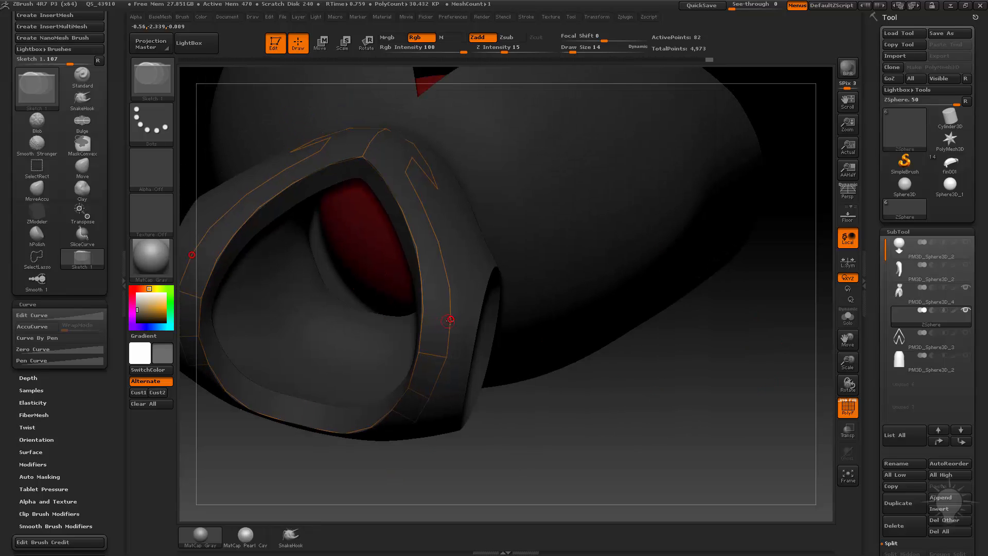
left_click(451, 320)
left_click(423, 310)
left_click(450, 288)
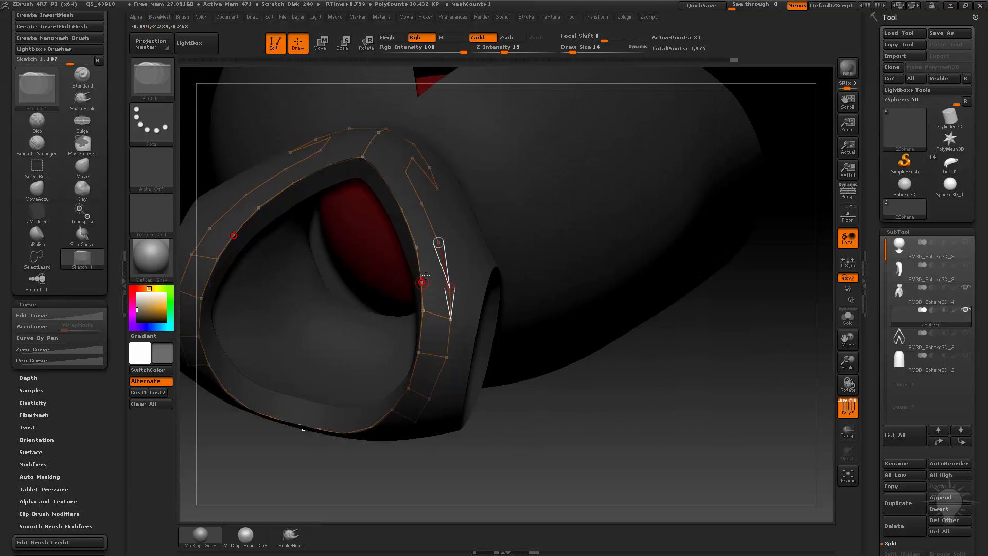
left_click(422, 283)
left_click(438, 242)
left_click(416, 247)
left_click(422, 203)
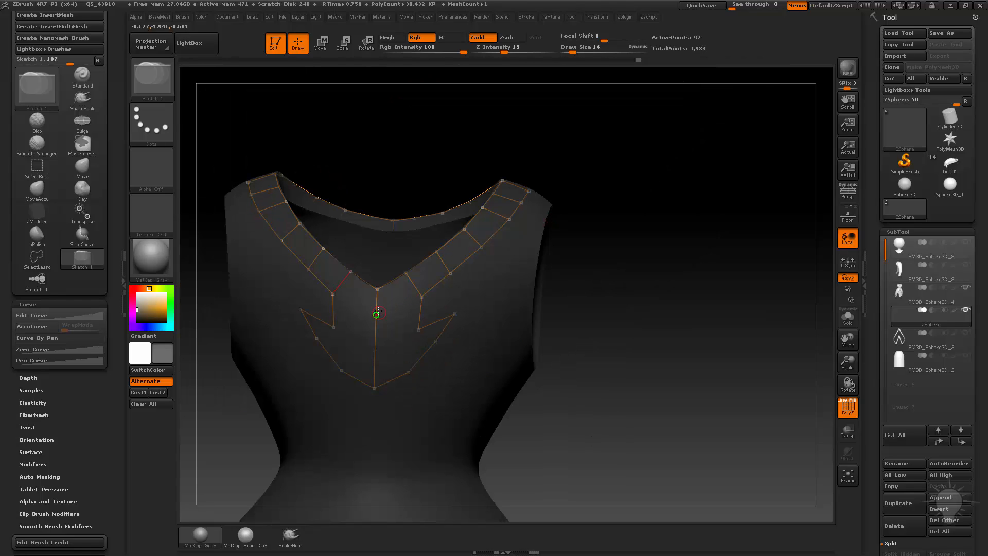
- Divide the chest motif into quads by linking the centre front line to its inner corners and the inner corners to the lower points
left_click_drag(377, 312, 407, 304)
left_click(422, 297)
left_click_drag(720, 223, 480, 245)
left_click(376, 307)
left_click(419, 287)
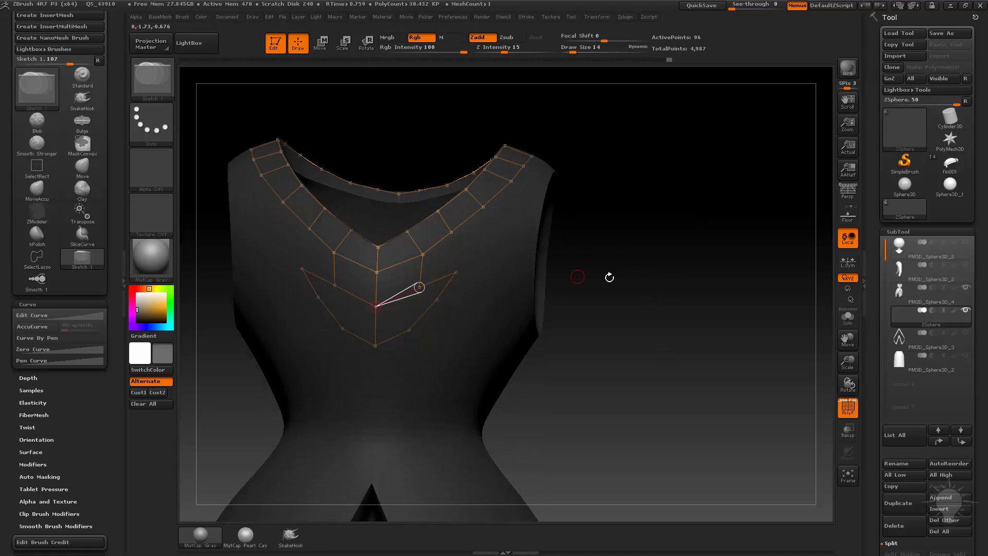
left_click_drag(647, 269, 501, 292)
left_click(419, 287)
left_click(409, 330)
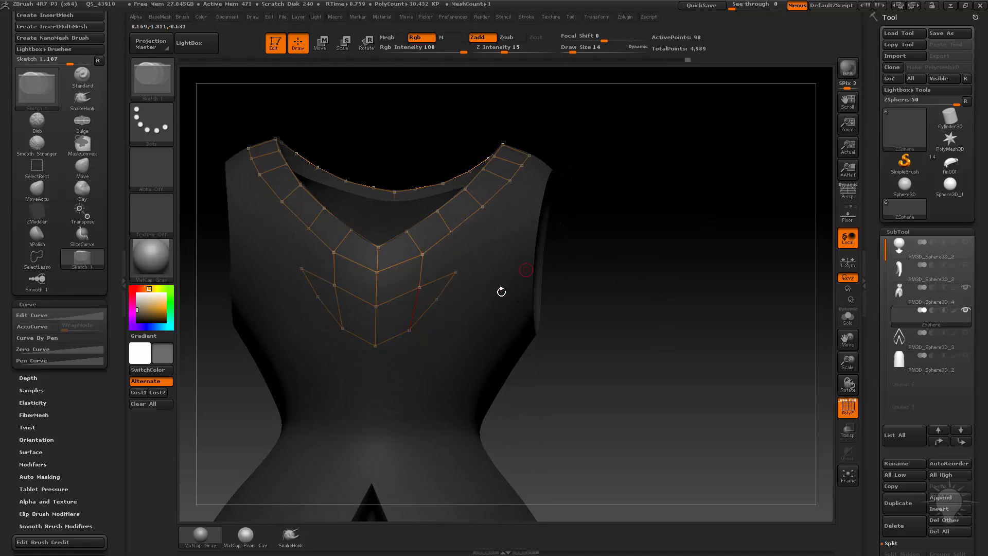
- Switch to Move mode and reposition the chest motif's side and inner corner points to even out the quads
left_click_drag(607, 285, 549, 245)
key("w")
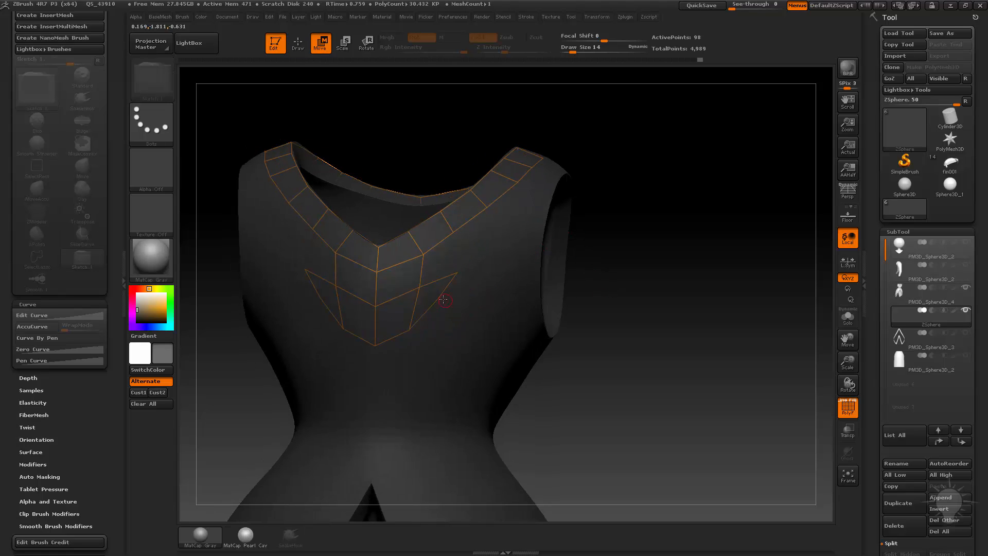
left_click_drag(437, 300, 444, 307)
left_click_drag(458, 273, 415, 296)
left_click_drag(423, 253, 417, 255)
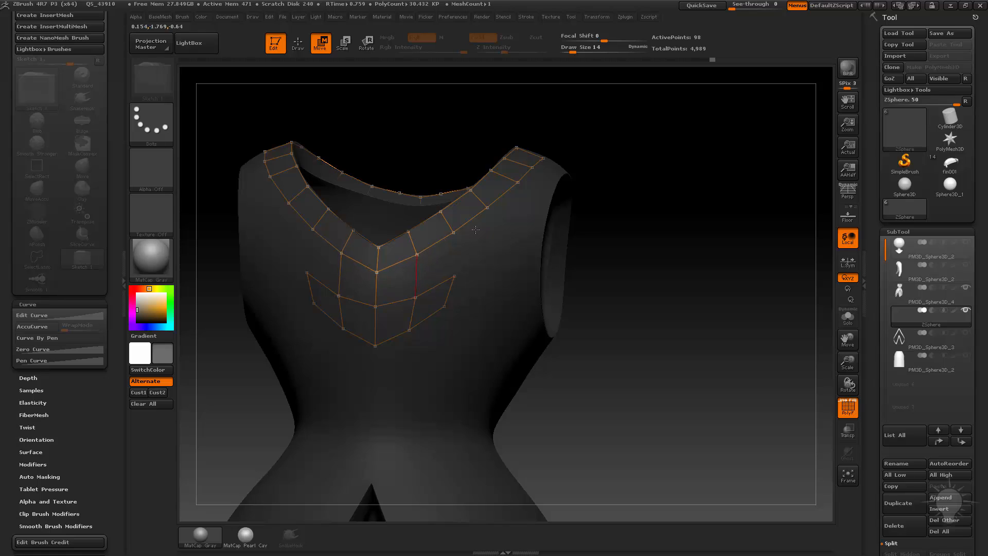
- Return to Draw mode and draw a mirrored edge from the back neckline beside the centre down to the motif's inner peak
left_click_drag(642, 166, 365, 315, "alt")
mouse_move(675, 297)
left_mouse_down()
mouse_move(602, 261)
mouse_move(662, 242)
mouse_move(656, 267)
mouse_move(674, 248)
mouse_move(446, 305)
left_mouse_up()
key("q")
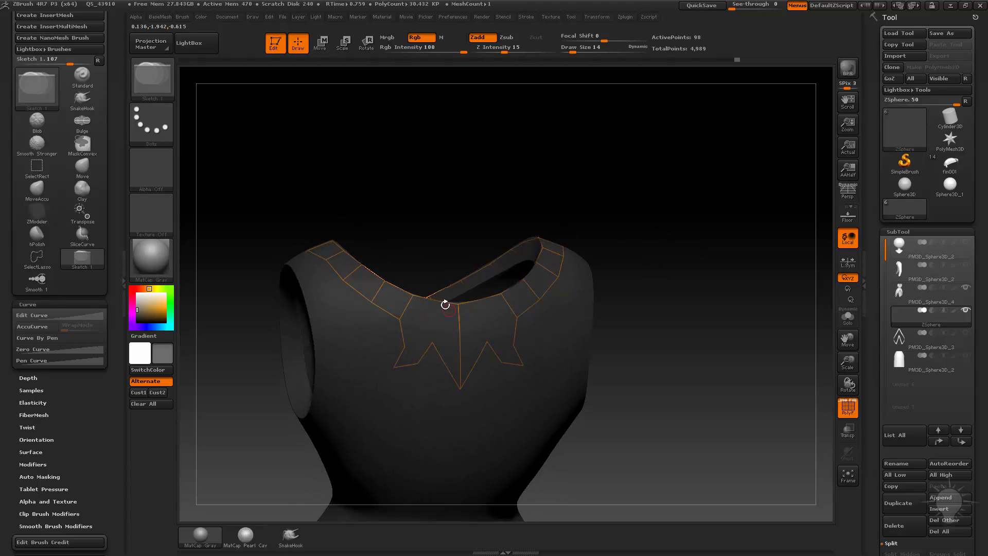
mouse_move(649, 248)
left_mouse_down()
mouse_move(710, 289)
mouse_move(444, 301)
left_mouse_up()
key("ctrl")
left_click(441, 301)
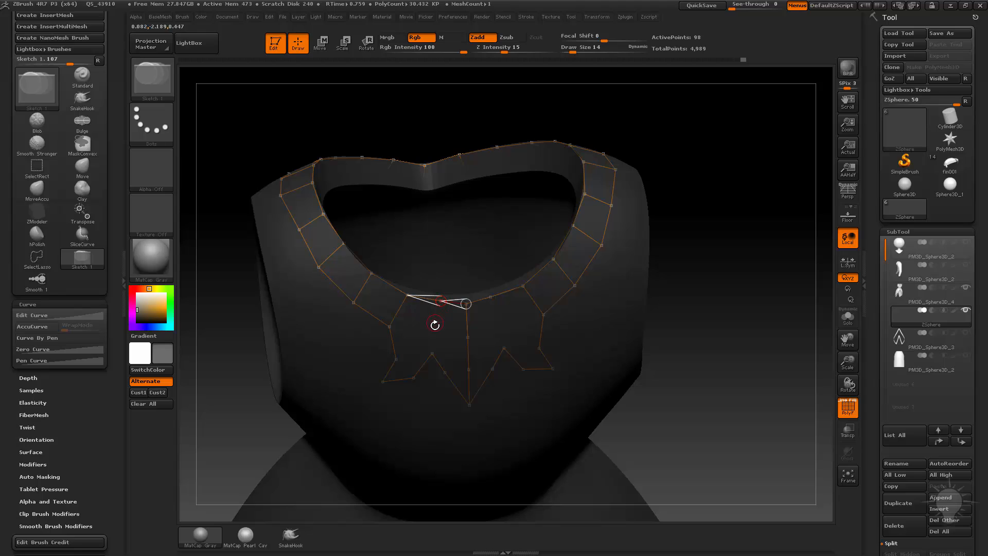
left_click(434, 325)
left_click(432, 353)
- Link the new back edges to the centre back line at its two middle points
left_click_drag(476, 335, 476, 328)
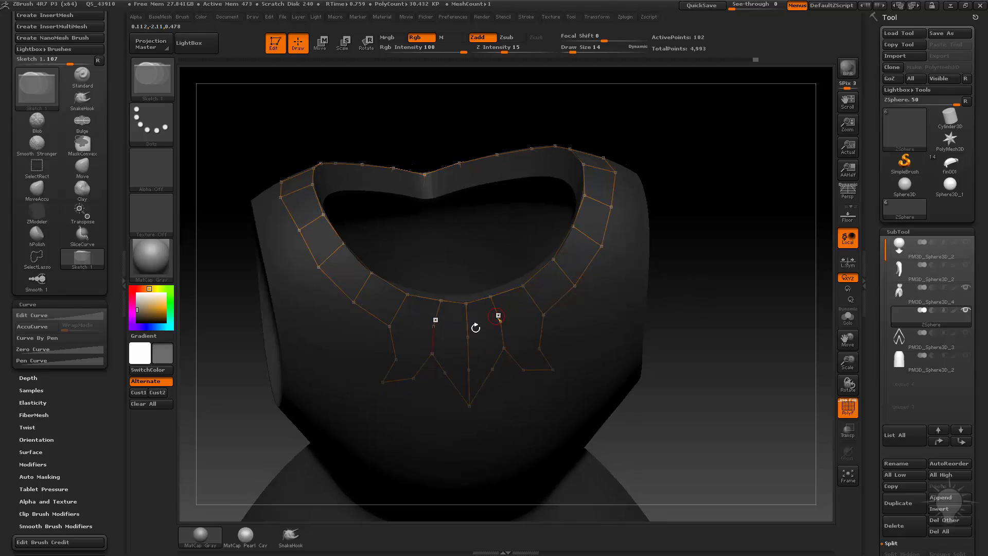
left_click(468, 337)
left_click_drag(596, 310, 482, 360)
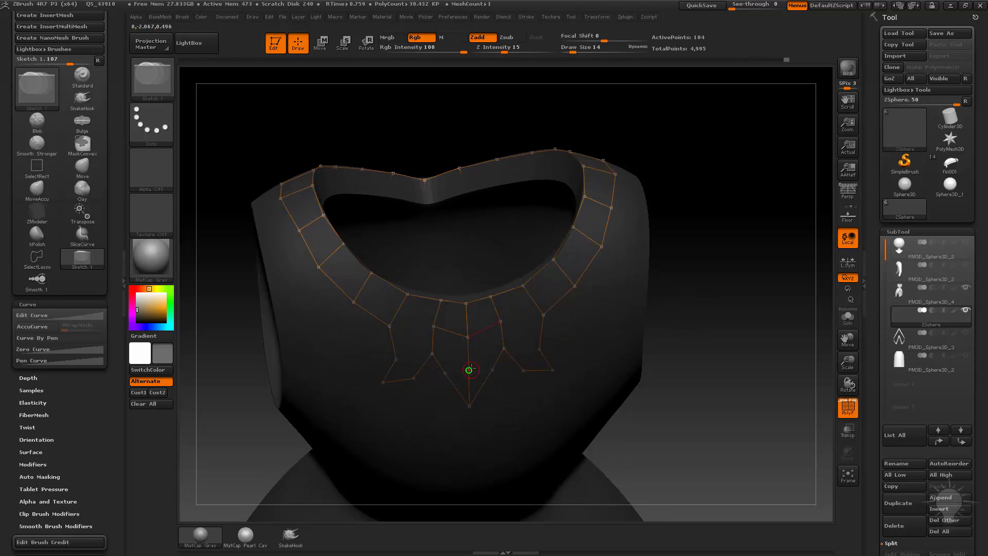
left_click(469, 370)
- Move the two middle points of the centre back line upward to level the cross edges
key("w")
left_click_drag(708, 318, 467, 325)
left_click_drag(468, 370, 467, 361)
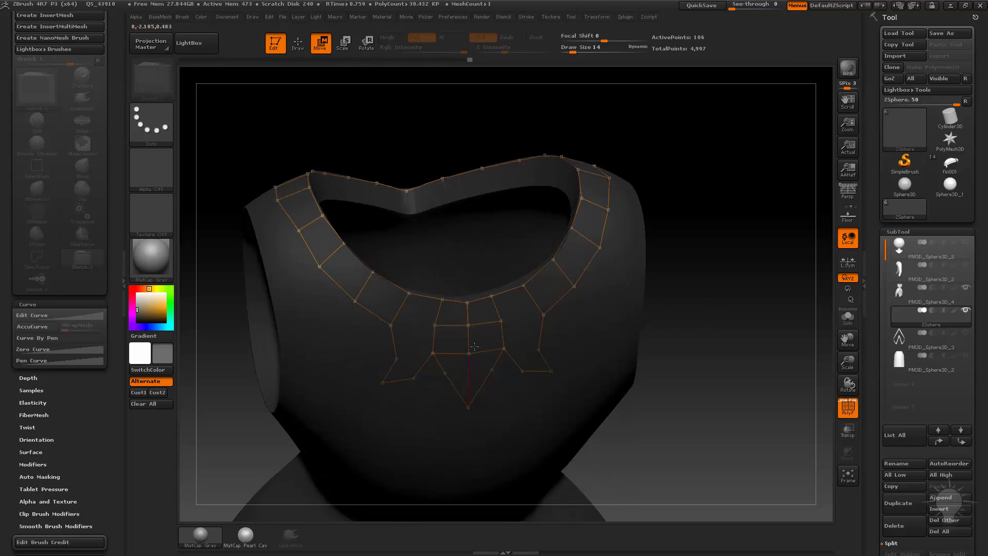
- Link the middle of the back motif's central spike to its mirrored side points and adjust those points
key("q")
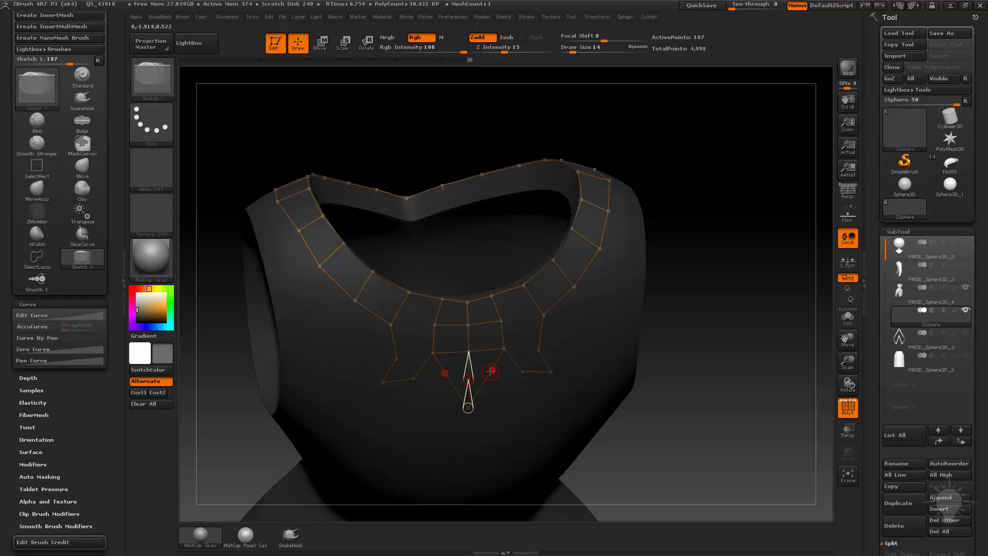
left_click(491, 371)
key("w")
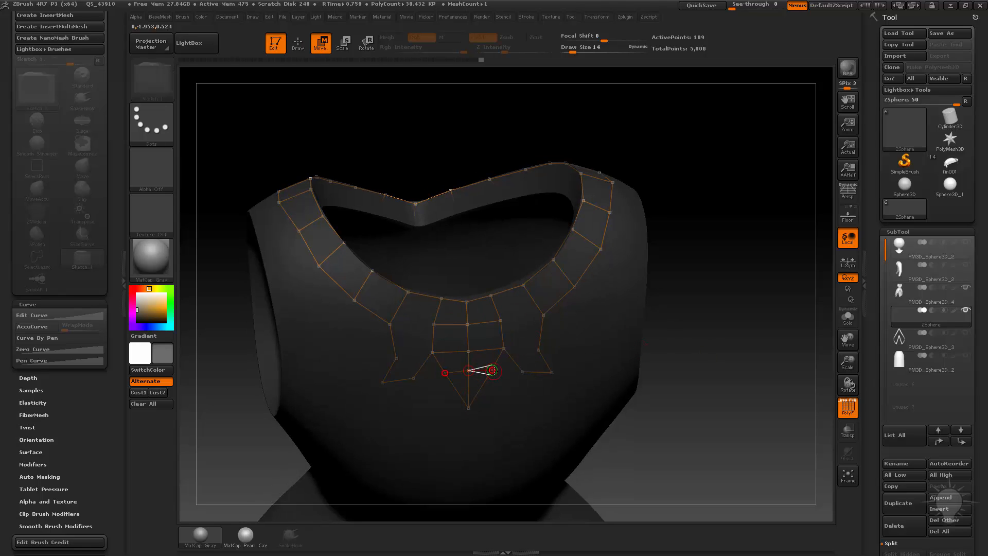
key("q")
left_click_drag(464, 293, 473, 286)
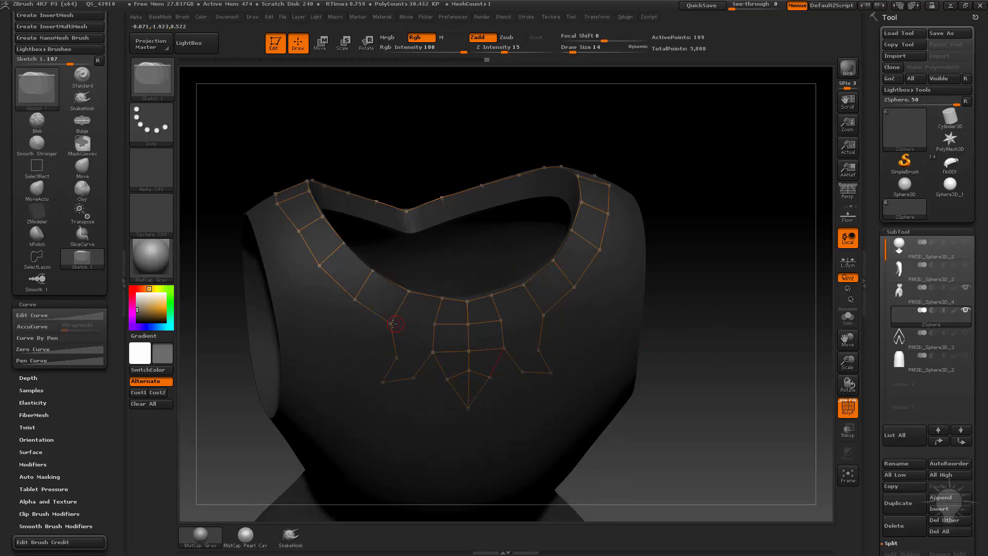
- Link the back motif's two outer side points across to the central columns to close the mirrored quads
left_click(394, 324)
left_click(397, 358)
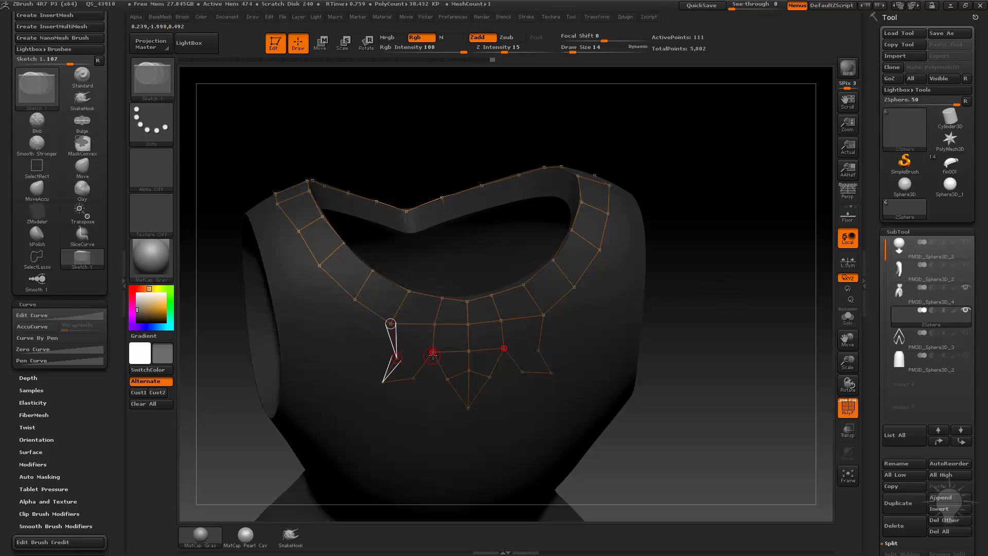
left_click(433, 352)
left_click_drag(743, 311, 649, 266, "alt")
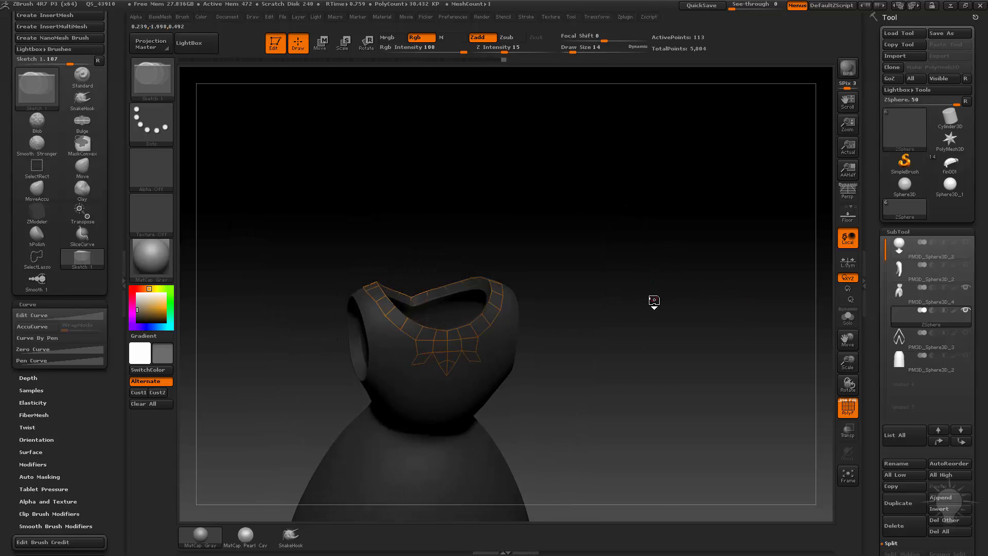
- Compare the dress topology with the character reference drawing and examine the bodice from the front
key("shift+z")
key("z")
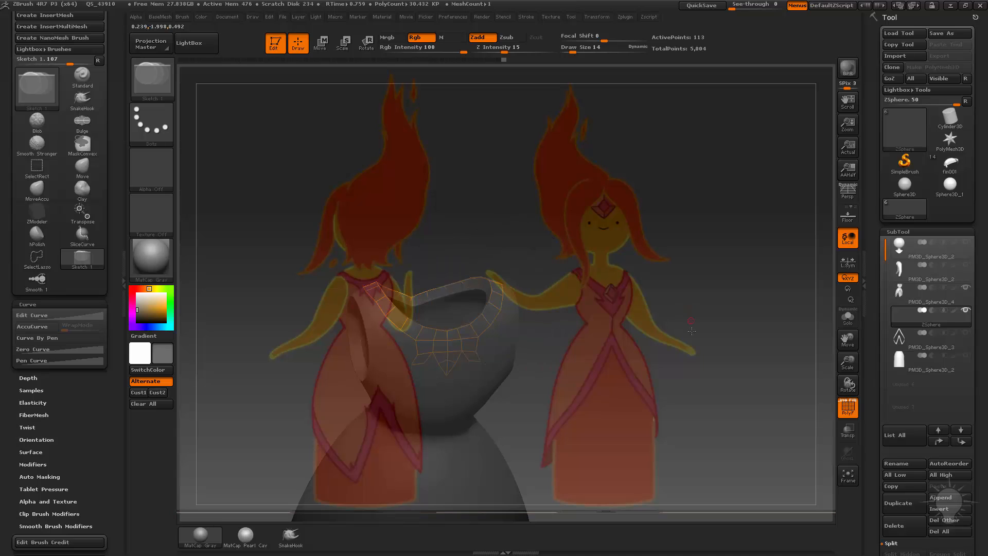
left_click_drag(688, 309, 566, 186)
mouse_move(566, 289)
left_mouse_down()
mouse_move(557, 318)
mouse_move(565, 302)
mouse_move(540, 307)
mouse_move(545, 315)
mouse_move(555, 308)
mouse_move(515, 304)
mouse_move(726, 317)
mouse_move(719, 324)
mouse_move(734, 331)
mouse_move(753, 326)
mouse_move(786, 340)
mouse_move(722, 329)
left_mouse_up()
key("shift")
key("shift+z")
mouse_move(700, 287)
left_mouse_down()
mouse_move(677, 314)
mouse_move(686, 326)
mouse_move(734, 297)
left_mouse_up()
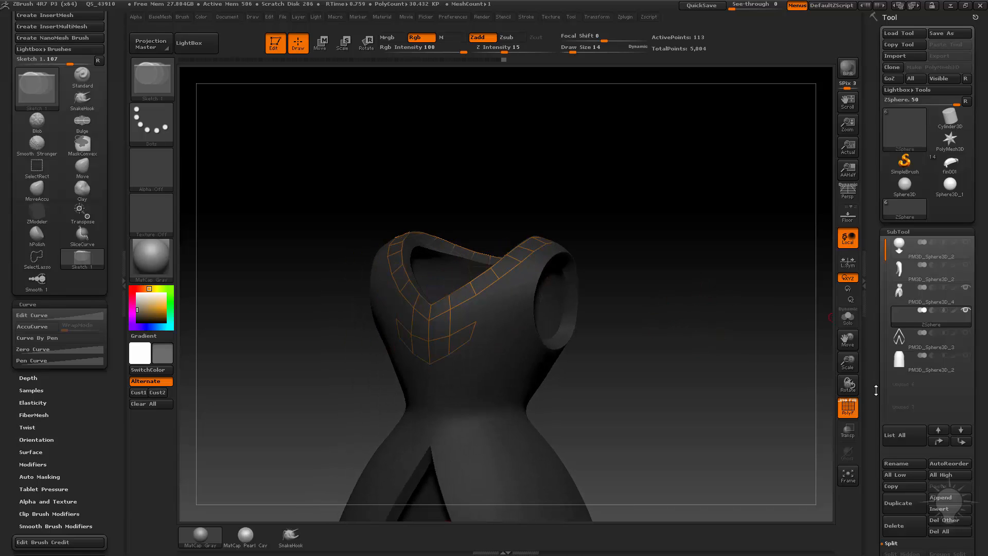
- Preview the drawn topology as an adaptive skin and isolate it from the other subtools
left_click_drag(877, 405, 878, 209)
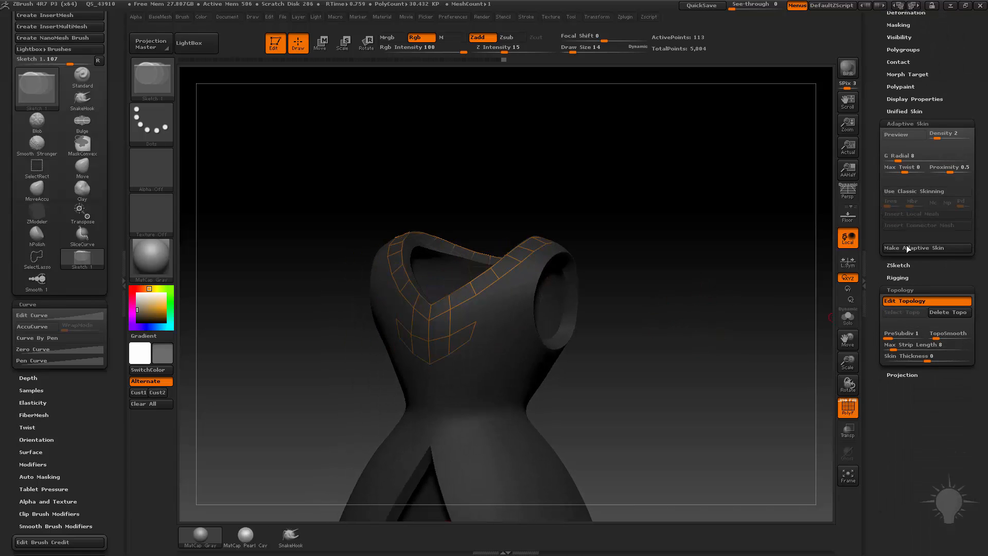
scroll(873, 204, "up", 3)
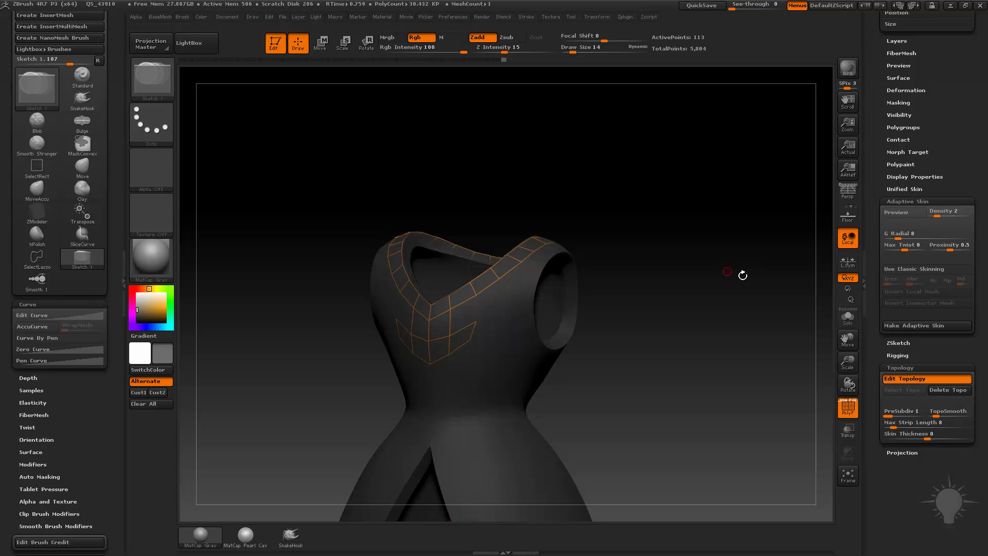
key("a")
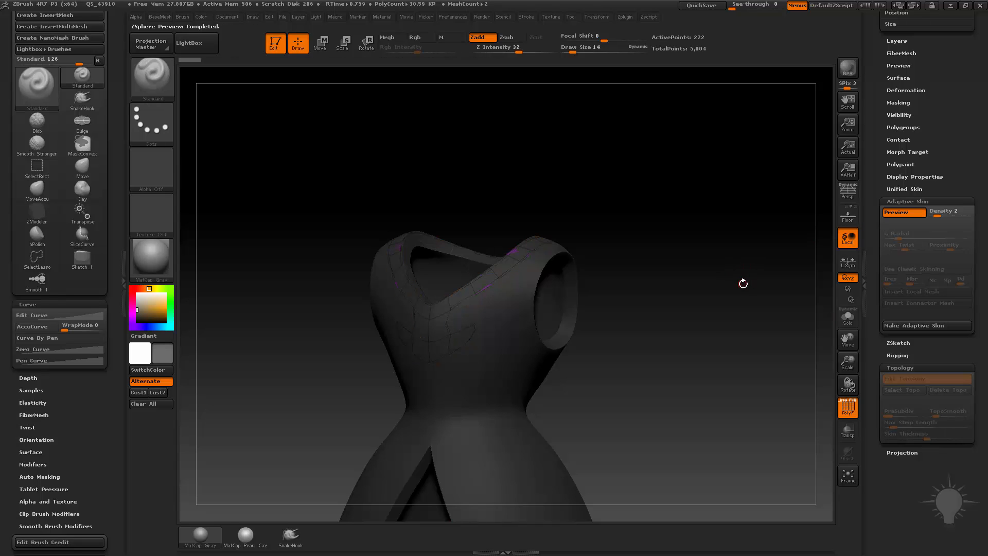
left_click(849, 323)
left_click_drag(626, 330, 741, 281)
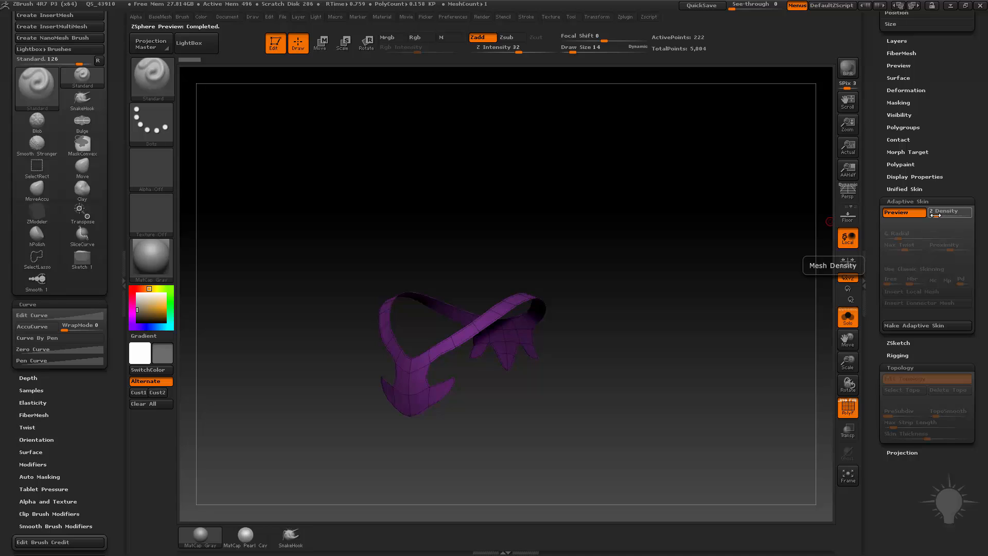
- Set the adaptive skin density to 1, check the preview against the wireframe, and make the adaptive skin
left_click_drag(940, 212, 932, 212)
mouse_move(679, 322)
left_mouse_down()
mouse_move(787, 331)
mouse_move(682, 322)
left_mouse_up()
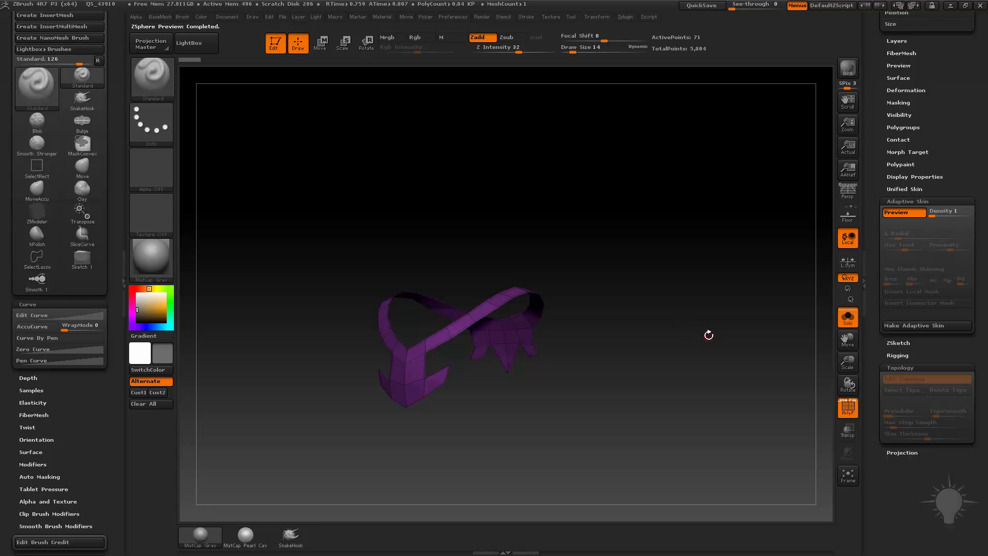
key("a")
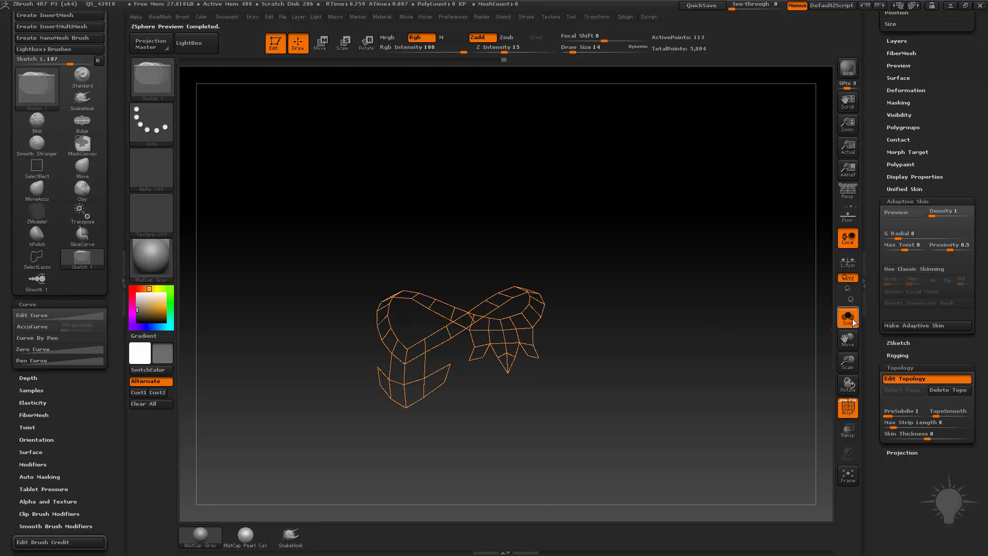
key("a")
left_click(850, 322)
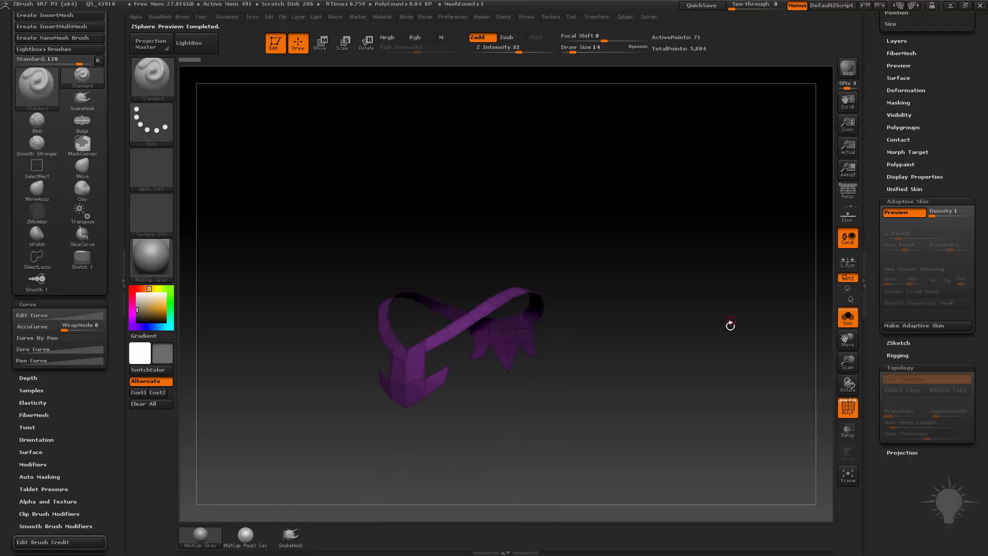
left_click(913, 326)
- Insert the generated Skin_ZSphere mesh as a subtool below the ZSphere
left_click_drag(875, 274, 879, 346)
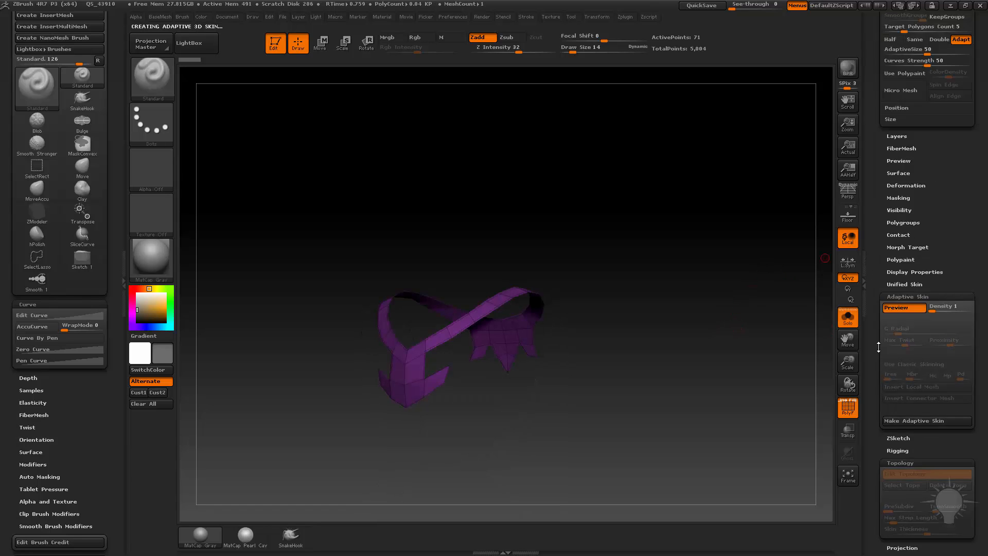
mouse_move(906, 213)
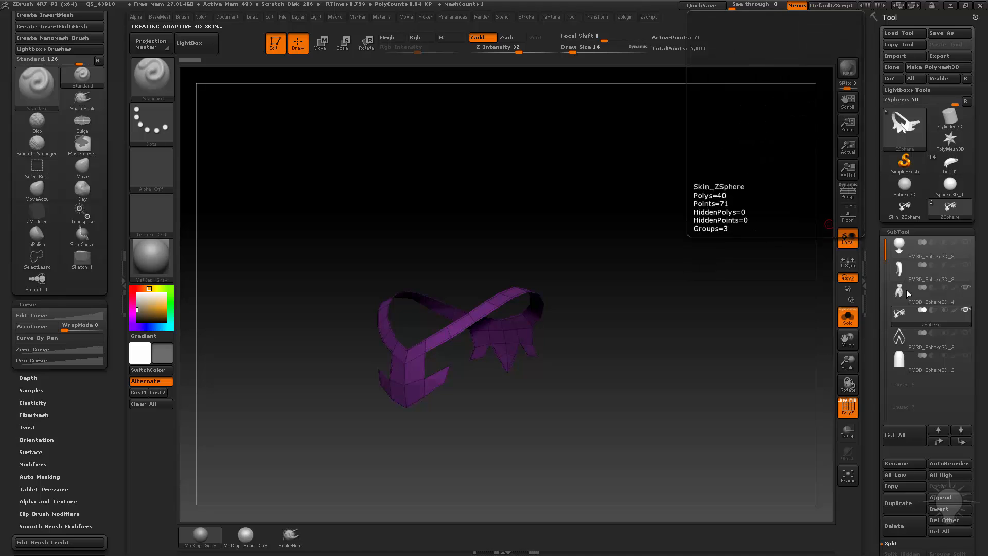
mouse_move(915, 310)
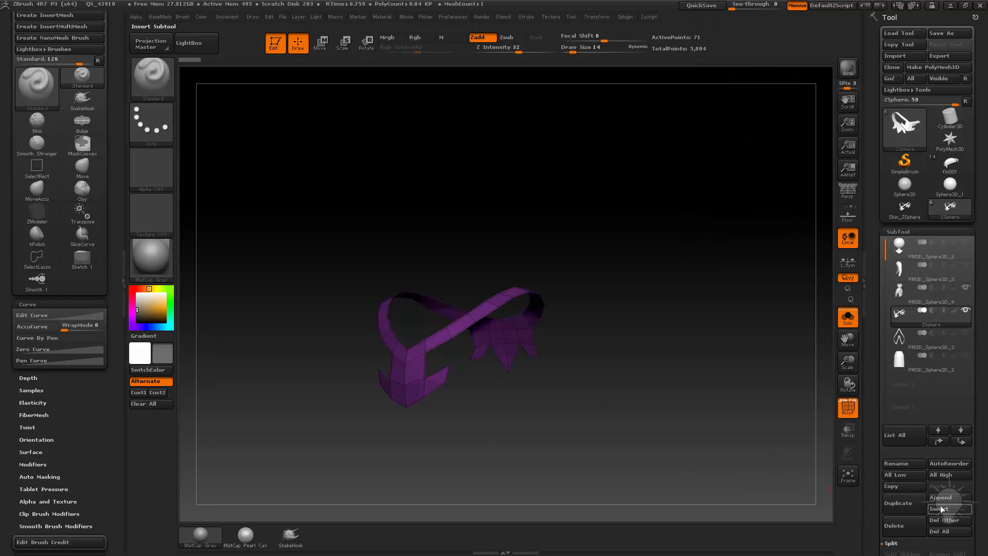
left_click(940, 508)
left_click(575, 425)
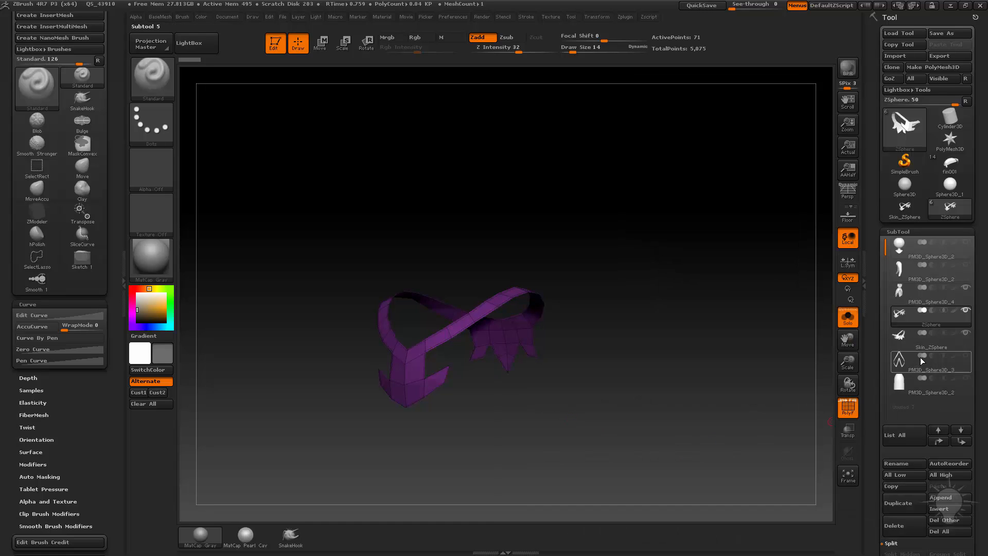
- Delete the original ZSphere subtool, choosing to skip the deletion warning until the next restart
mouse_move(936, 346)
left_click(930, 323)
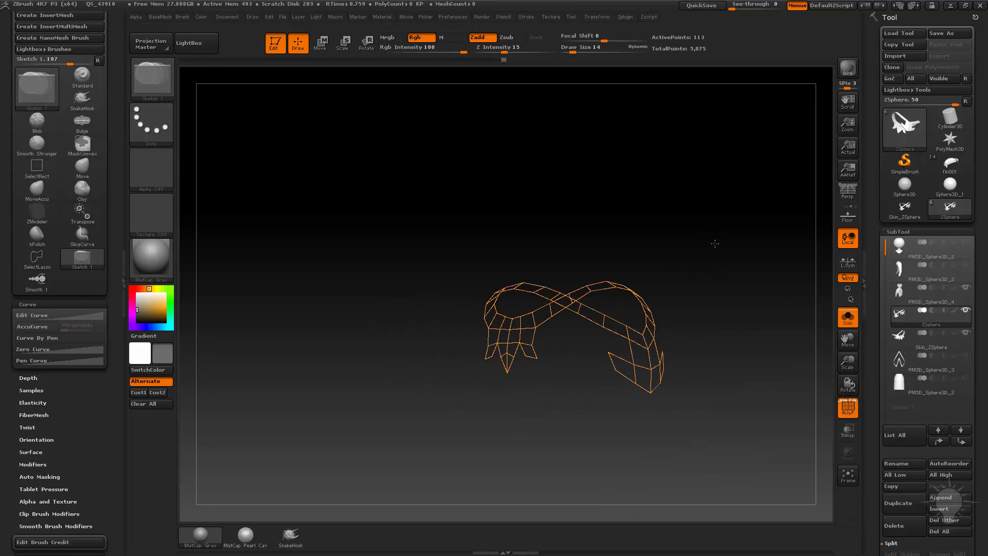
left_click_drag(715, 244, 590, 376)
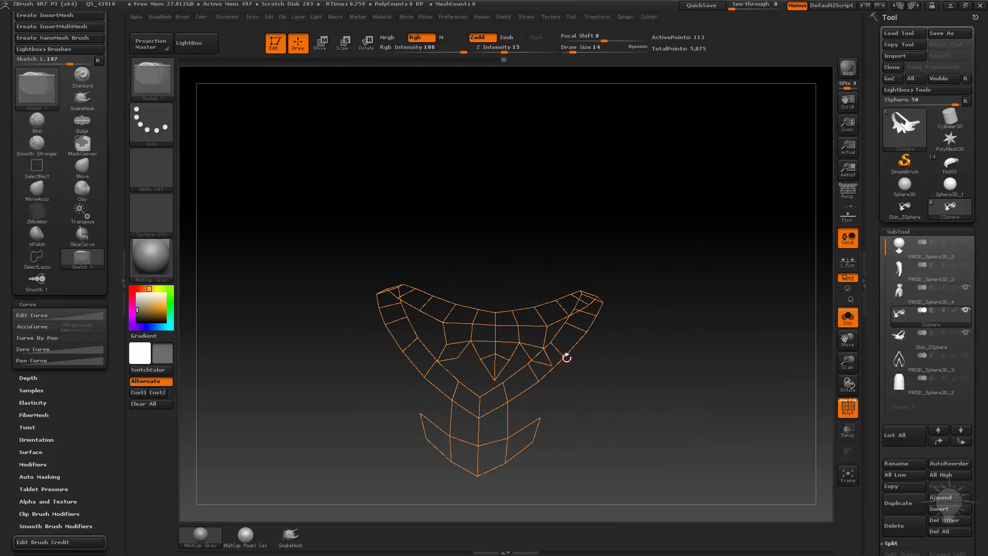
left_click_drag(516, 349, 704, 294)
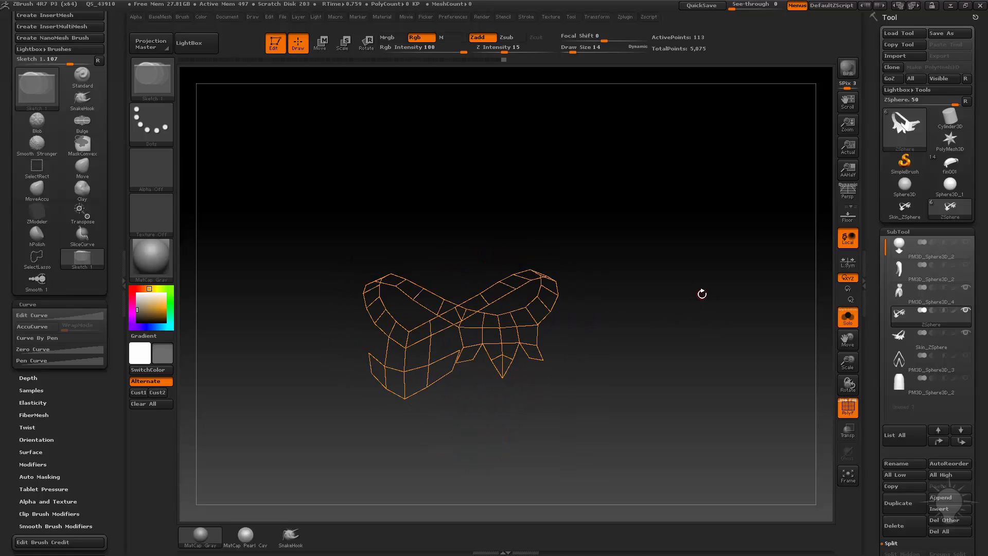
left_click(904, 523)
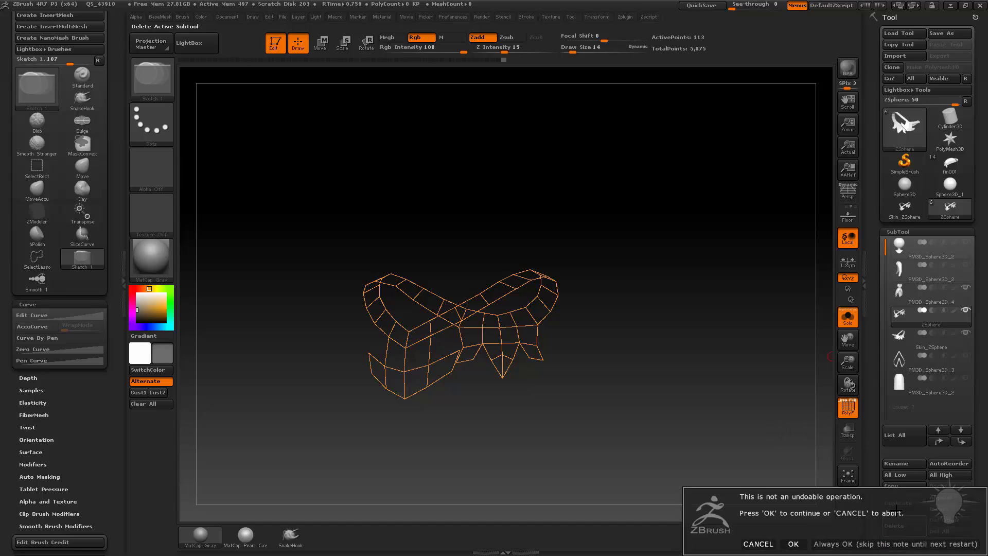
left_click(896, 544)
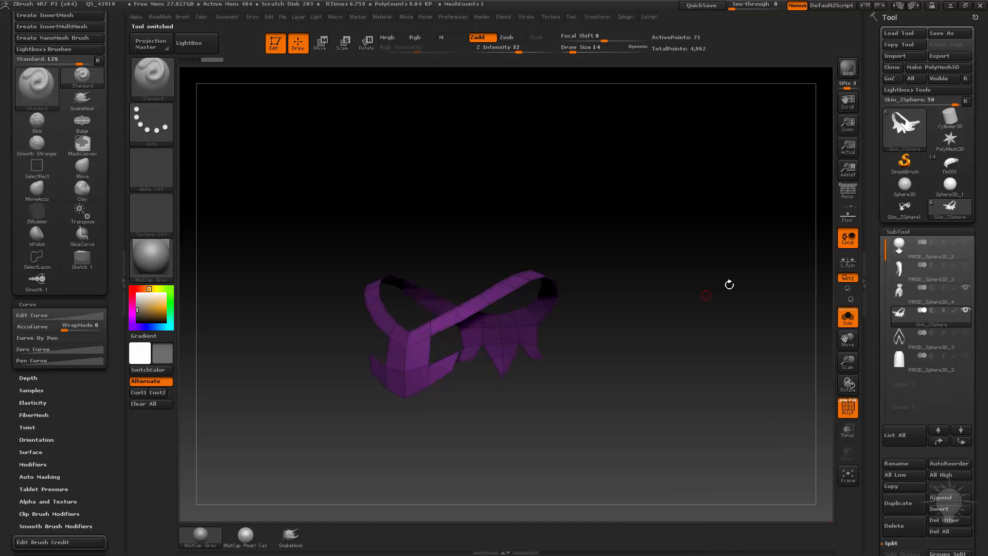
- Examine the isolated neckline mesh from several angles with and without its polyframe
mouse_move(938, 327)
left_click(848, 405)
left_click_drag(790, 357, 835, 394)
left_click(847, 406)
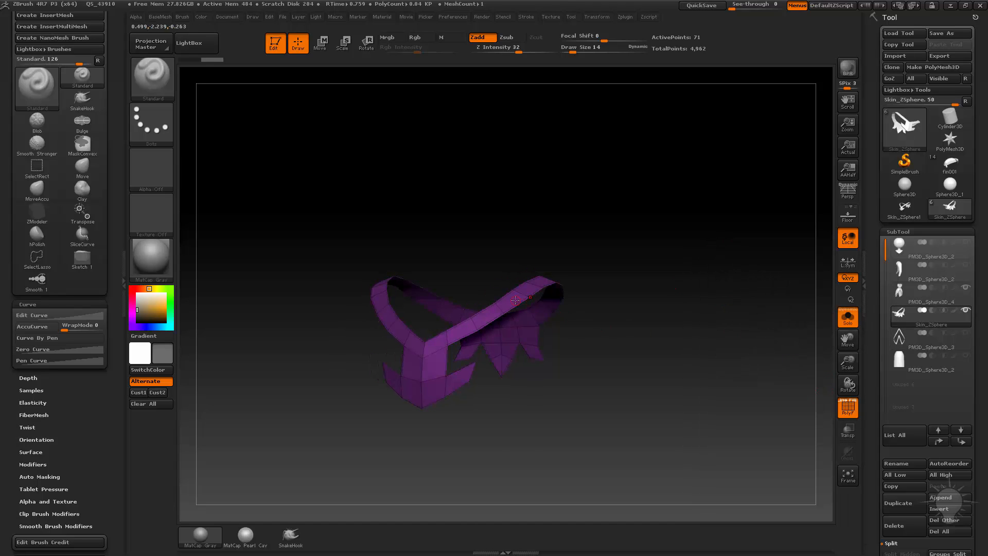
left_click(597, 18)
left_click_drag(706, 260, 603, 348)
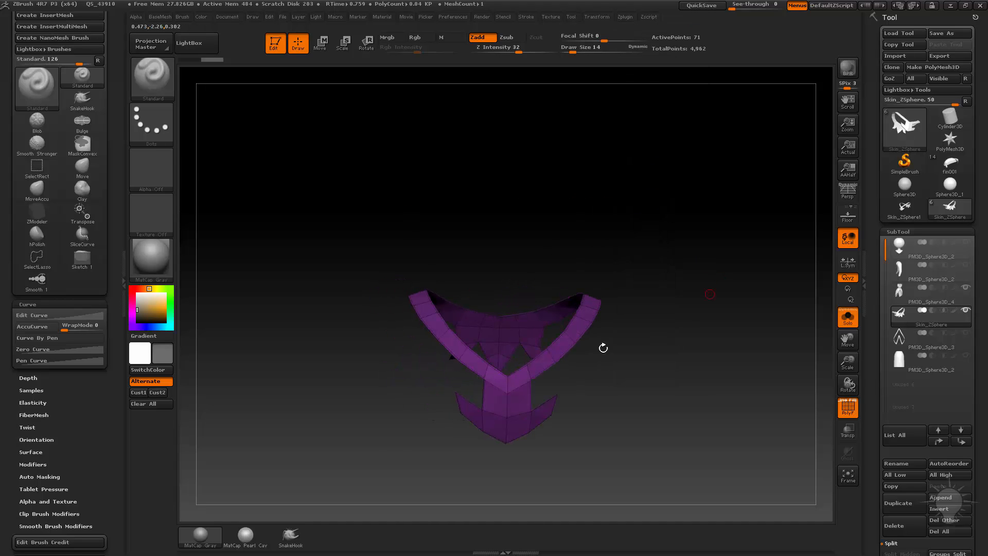
- Inflate the neckline mesh slightly over the redisplayed bodice and set the model's display colour to white
left_click(848, 316)
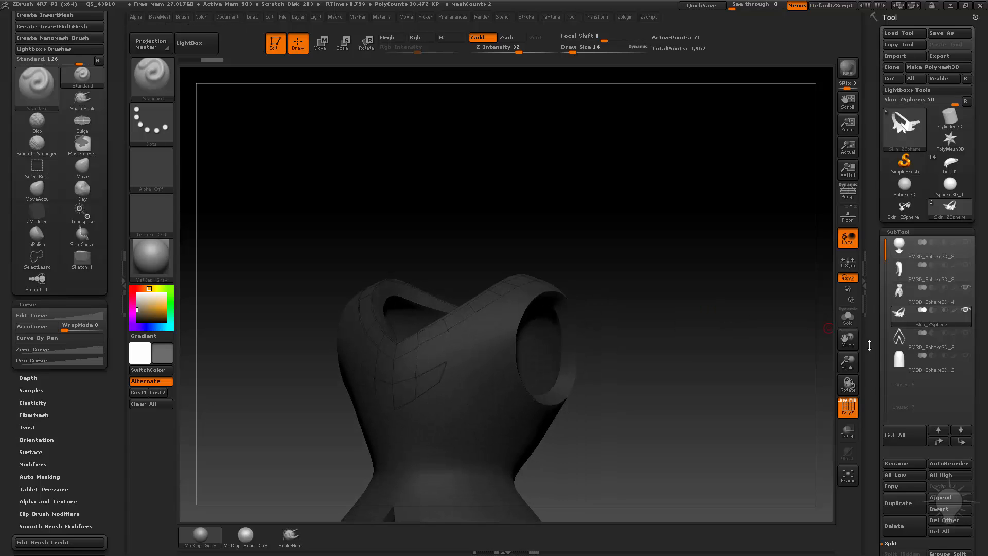
left_click_drag(874, 340, 867, 252)
left_click(895, 113, "shift")
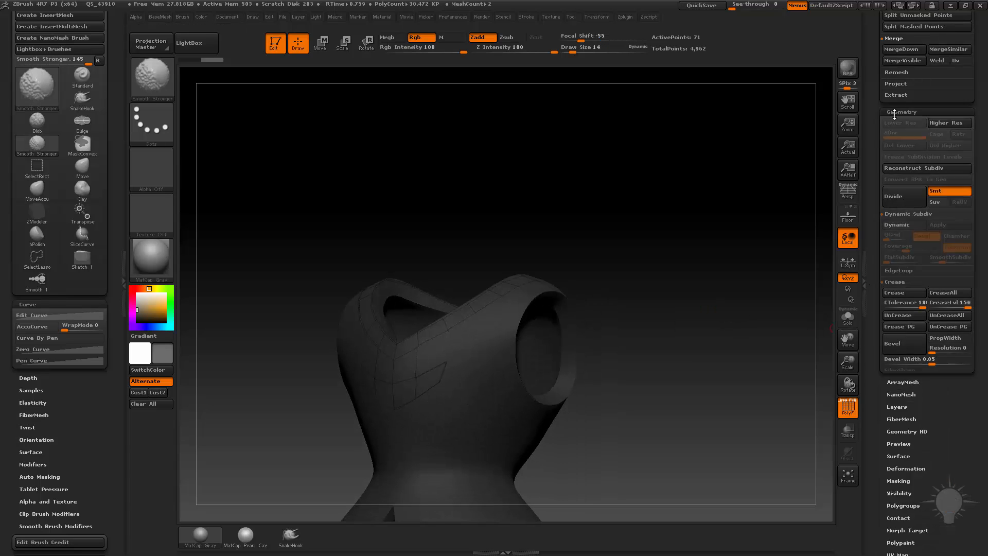
left_click(906, 211)
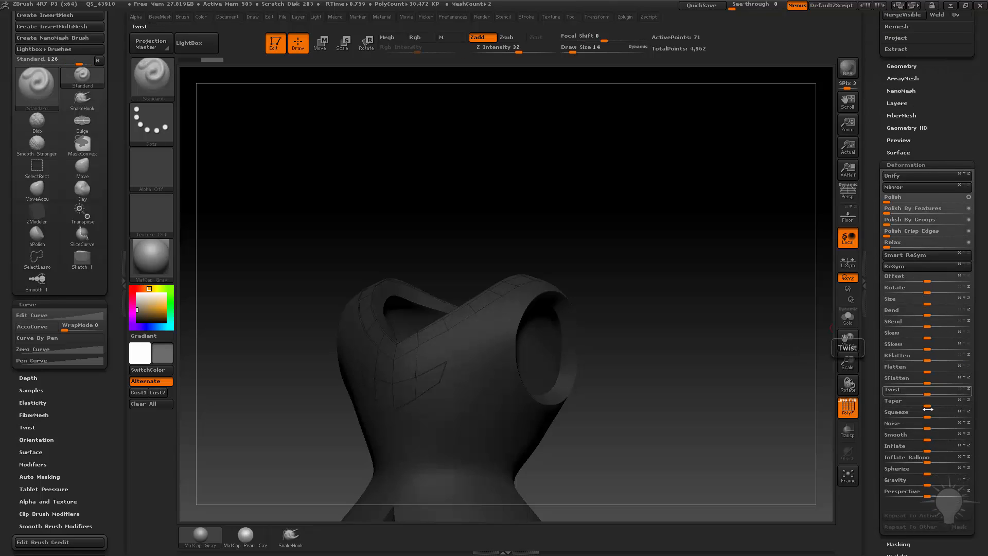
left_click(913, 451)
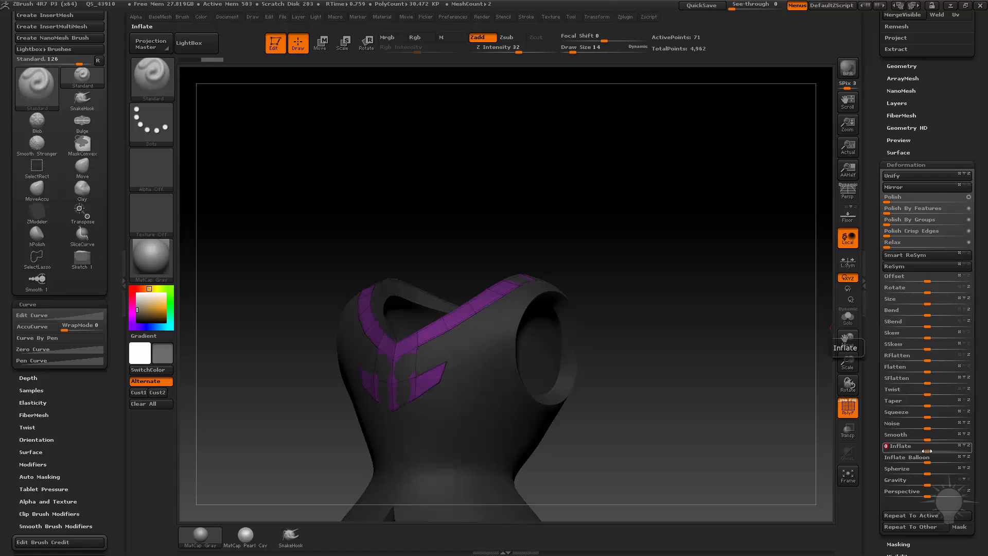
left_click_drag(594, 217, 830, 326)
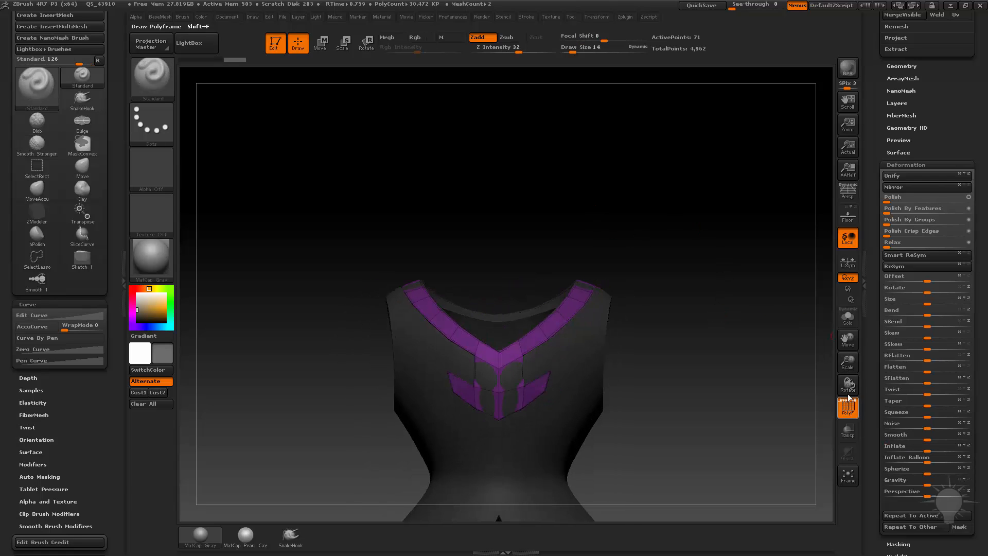
left_click(137, 293)
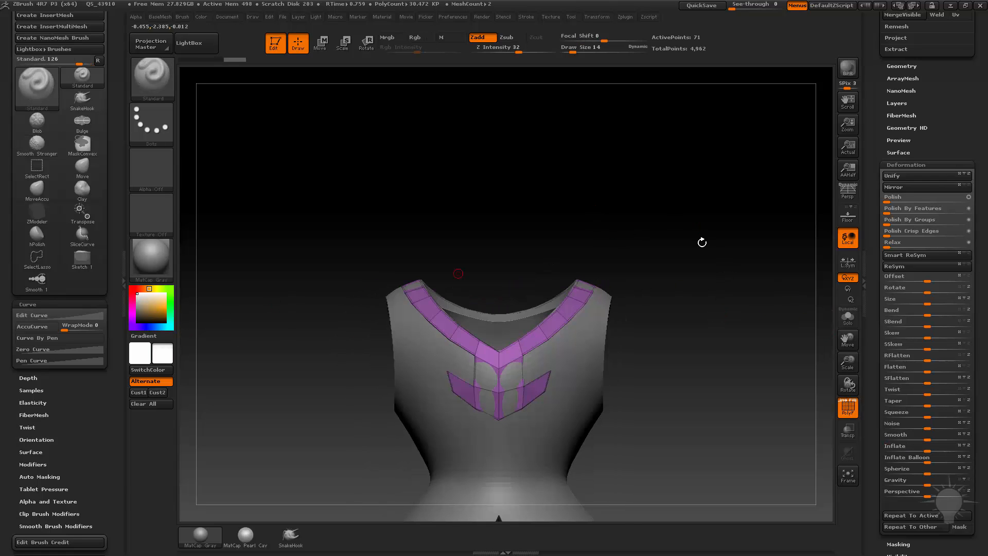
- Hide the dress subtool and switch through the upper subtools to the head at the start of the list
left_click_drag(875, 309, 878, 507)
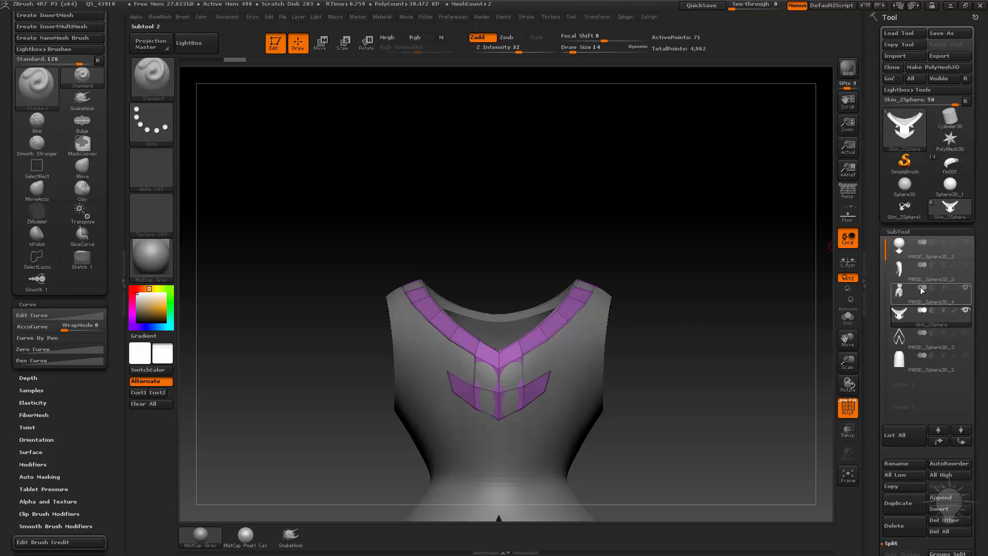
mouse_move(946, 325)
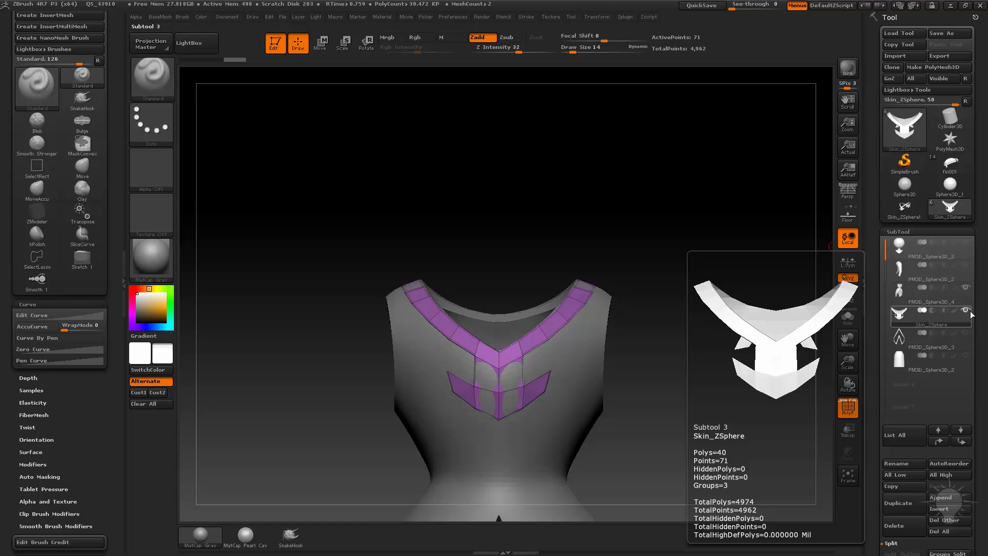
left_click(966, 311)
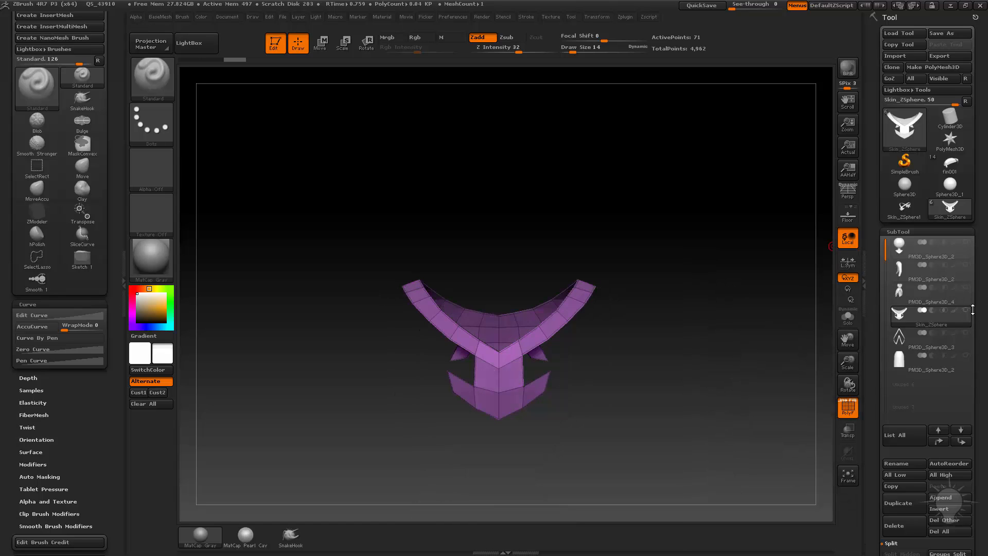
left_click(937, 293)
left_click(944, 268)
left_click(942, 251)
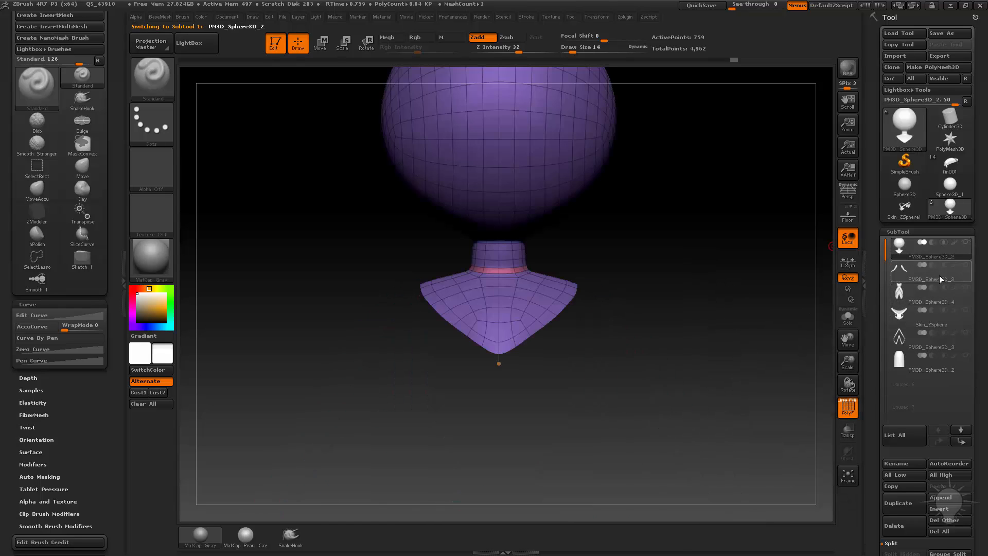
- Switch through the subtools down to the long lower skirt, return to the pointed skirt trim, and redisplay all subtools
left_click(939, 278)
left_click(940, 295)
left_click(935, 322)
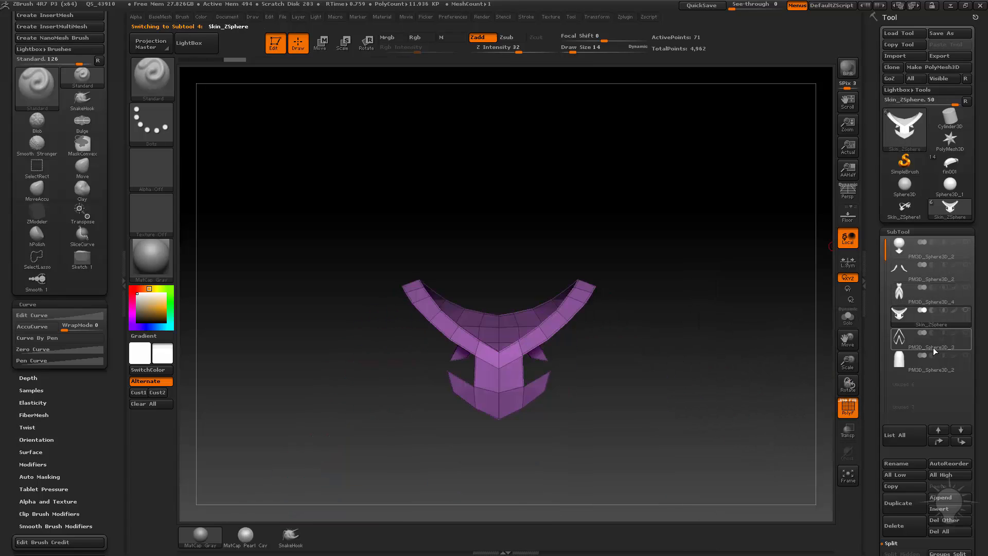
left_click(933, 349)
left_click(932, 368)
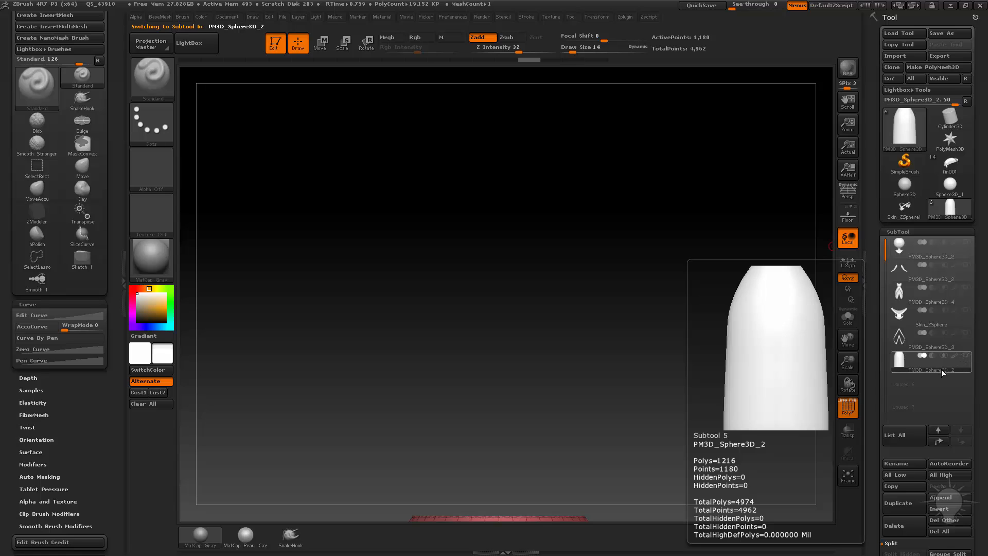
left_click(934, 345)
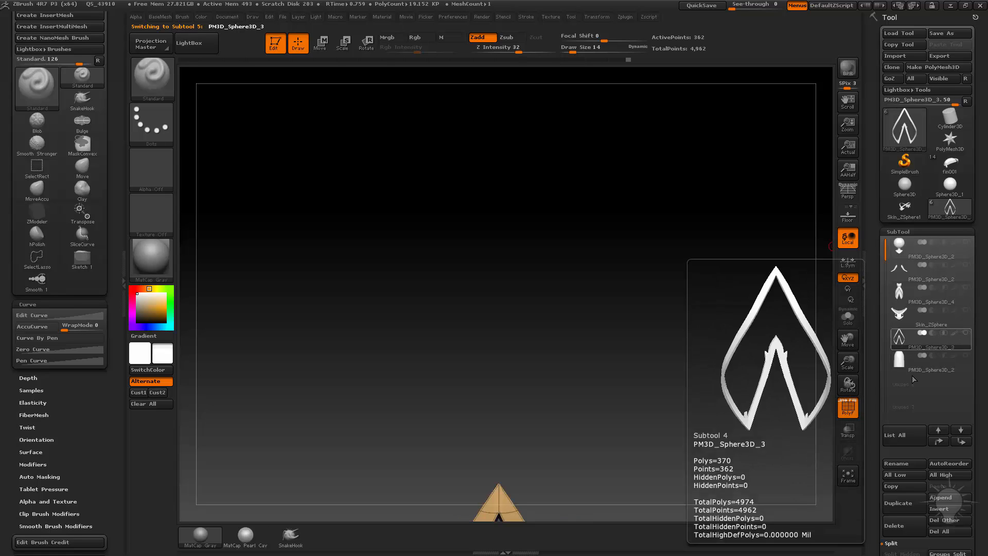
left_click(967, 333)
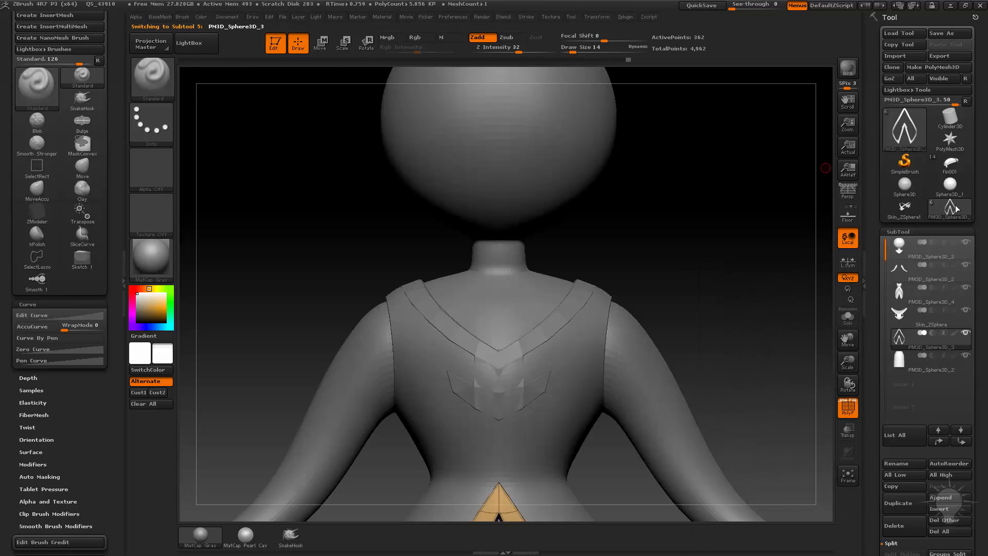
- Make the neckline skin mesh the active subtool and display the reference drawings over the model
mouse_move(752, 276)
left_mouse_down("alt")
mouse_move(743, 258)
mouse_move(718, 285)
mouse_move(706, 324)
mouse_move(706, 247)
mouse_move(723, 264)
mouse_move(780, 265)
mouse_move(789, 287)
mouse_move(730, 293)
mouse_move(790, 291)
mouse_move(780, 292)
left_mouse_up("alt")
left_click(555, 312, "alt")
key("shift+z")
- Fit the neckline motifs to the front and back reference drawings using an enlarged Move brush, and hide the reference overlay
key("s")
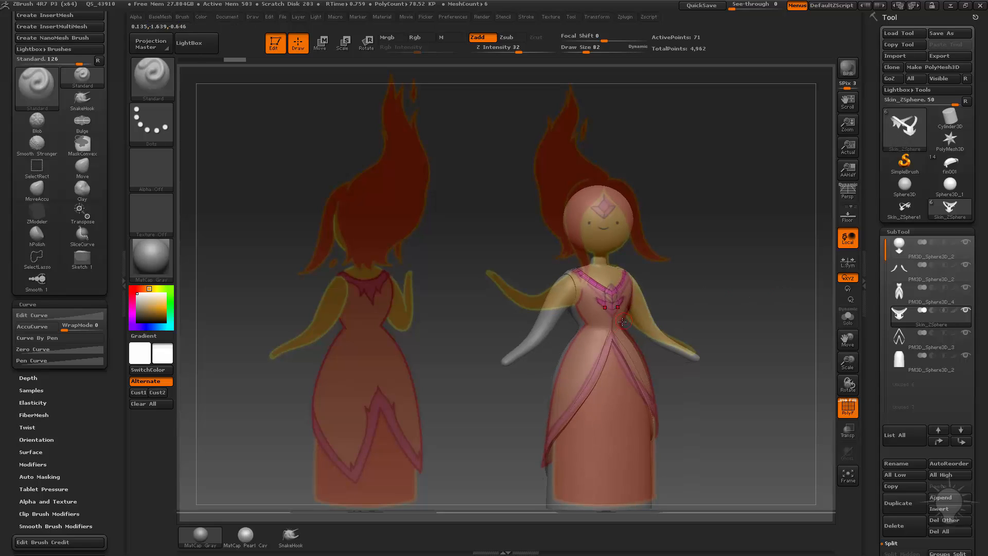
key("s")
left_click_drag(608, 323, 629, 323)
key("b")
key("m")
key("v")
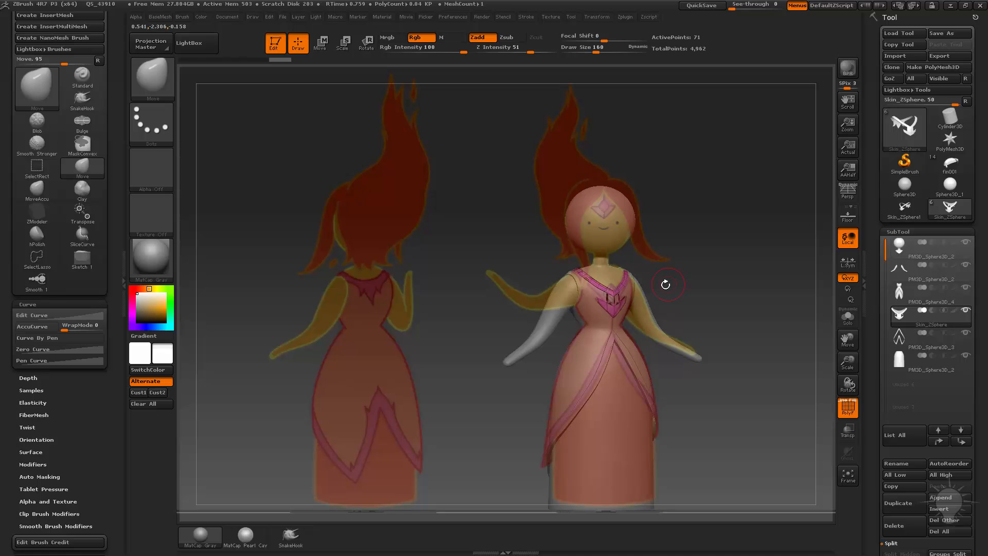
mouse_move(756, 278)
left_mouse_down()
mouse_move(551, 280)
mouse_move(530, 296)
mouse_move(527, 289)
mouse_move(528, 302)
left_mouse_up()
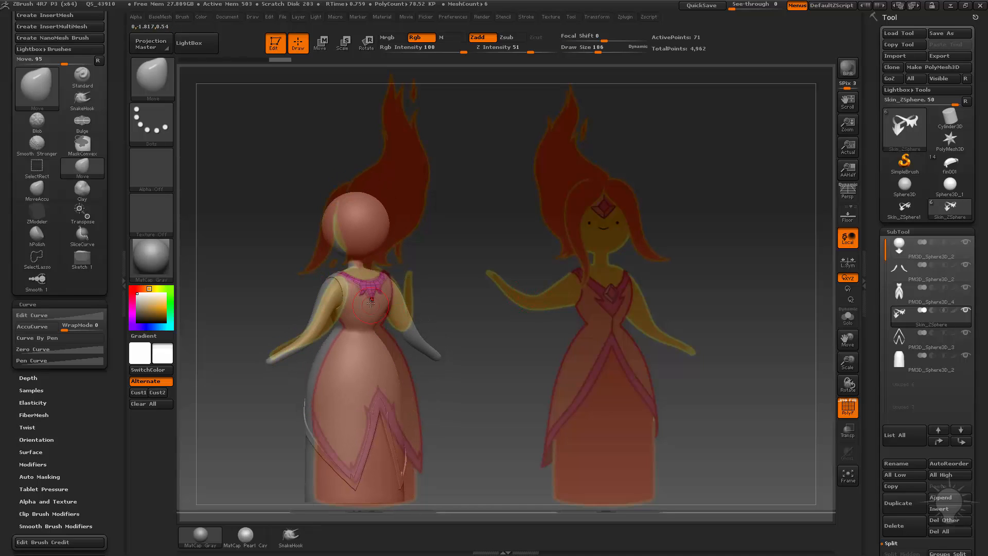
key("shift+z")
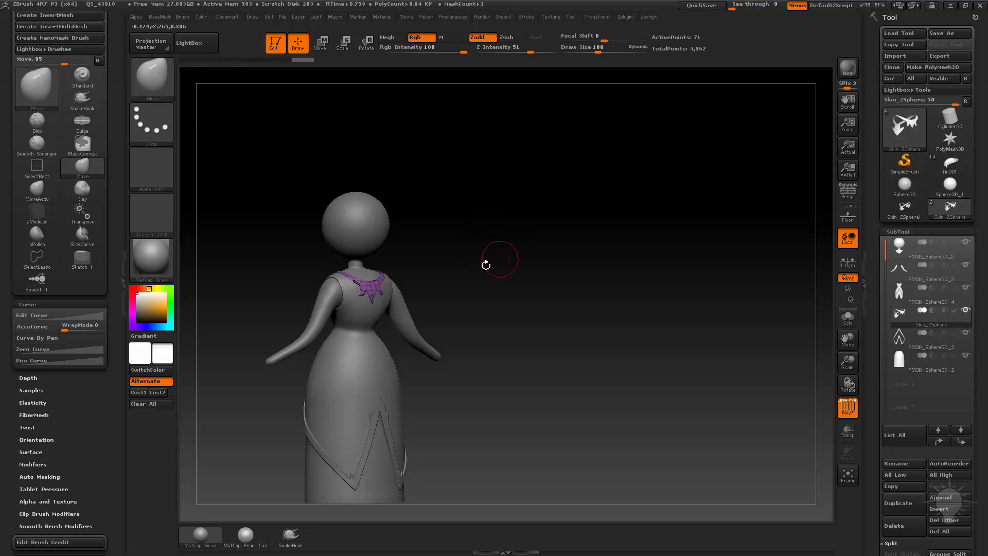
- Refine the neckline motif on the dress's back with the Move brush, reducing the draw size for finer control
mouse_move(486, 264)
left_mouse_down()
mouse_move(573, 247)
mouse_move(648, 265)
mouse_move(616, 275)
left_mouse_up()
key("s")
mouse_move(633, 247)
left_mouse_down()
mouse_move(629, 254)
mouse_move(644, 257)
left_mouse_up()
key("s")
left_click_drag(453, 309, 453, 315)
left_click_drag(589, 256, 659, 270)
mouse_move(536, 282)
left_mouse_down()
mouse_move(451, 318)
mouse_move(655, 260)
mouse_move(592, 238)
mouse_move(505, 273)
mouse_move(402, 289)
mouse_move(486, 282)
mouse_move(428, 320)
mouse_move(541, 294)
mouse_move(422, 336)
mouse_move(425, 323)
left_mouse_up()
mouse_move(566, 281)
left_mouse_down()
mouse_move(706, 280)
mouse_move(647, 260)
mouse_move(677, 256)
mouse_move(667, 253)
left_mouse_up()
key("bracketleft")
key("bracketleft")
- Switch to the ZModeler brush and set its point action to bridge two points
key("b")
key("z")
key("m")
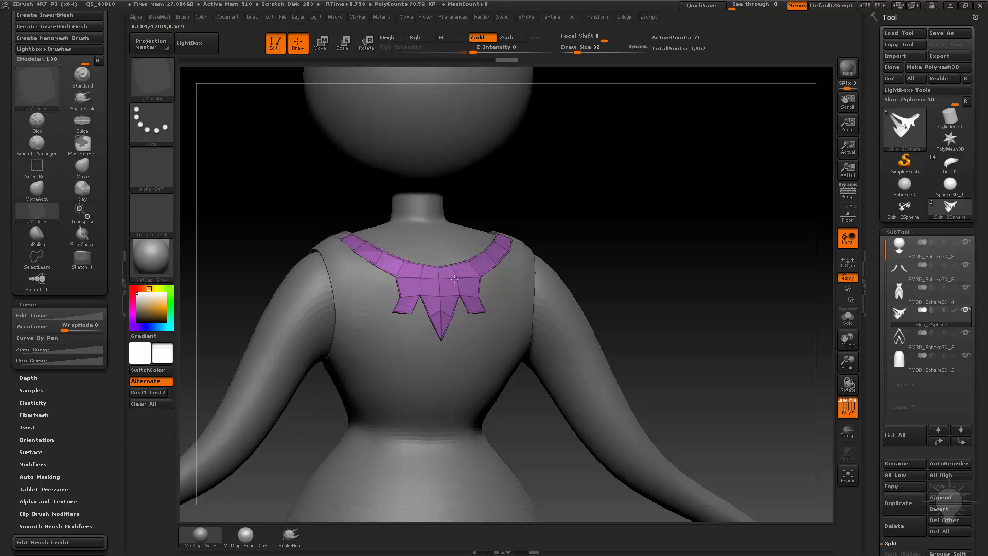
left_click_drag(591, 211, 578, 220, "alt")
key("space")
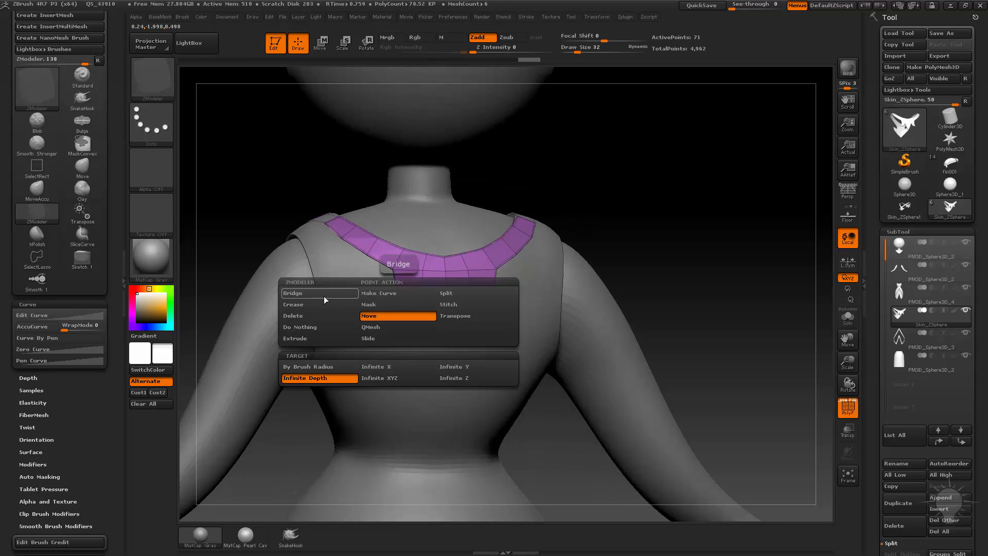
left_click(321, 290)
left_click(394, 366)
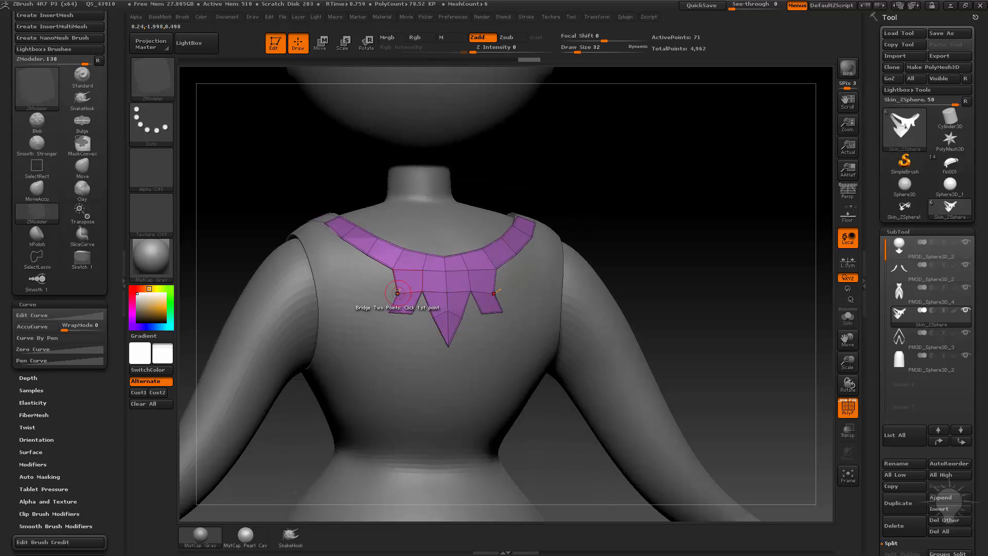
- Adjust how the neckline mesh fits the bodice with the Move brush
key("b")
key("m")
key("v")
left_click_drag(620, 234, 619, 269)
left_click_drag(412, 260, 633, 240)
mouse_move(665, 249)
left_mouse_down()
mouse_move(634, 258)
mouse_move(600, 234)
mouse_move(649, 245)
mouse_move(646, 236)
mouse_move(604, 252)
mouse_move(657, 287)
mouse_move(669, 221)
mouse_move(661, 227)
left_mouse_up()
- Give the whole neckline mesh thickness using ZModeler's QMesh polygon action with the Polygroup All target
key("b")
key("z")
key("m")
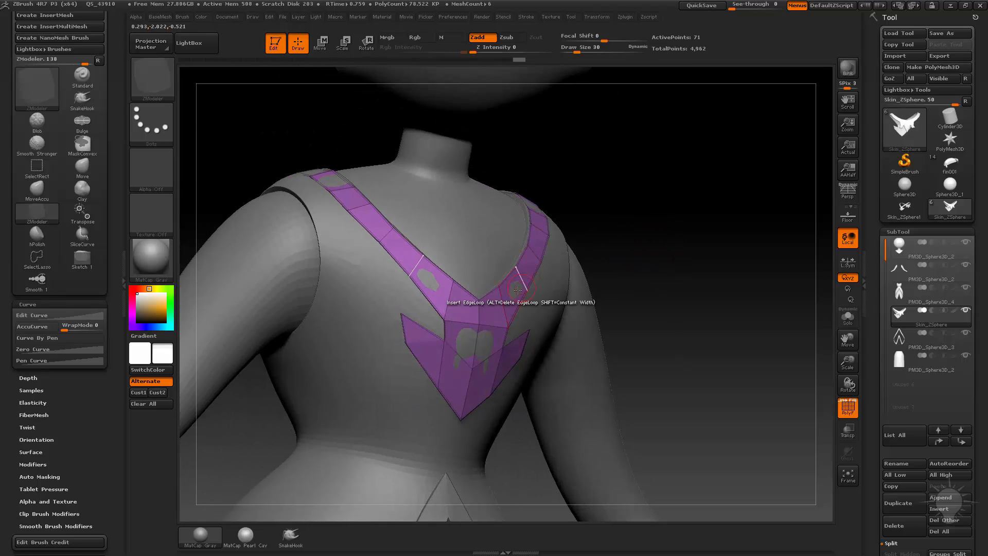
key("space")
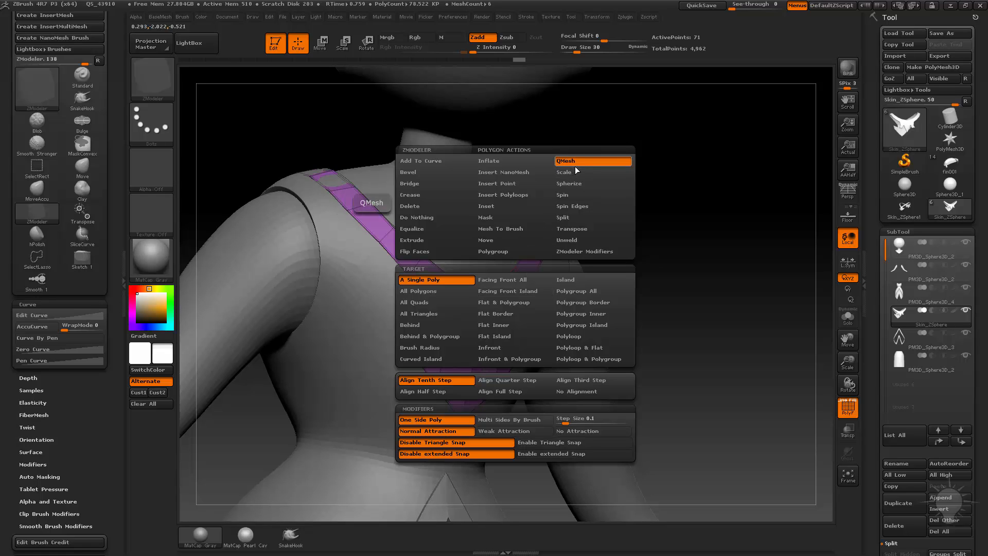
left_click(575, 291)
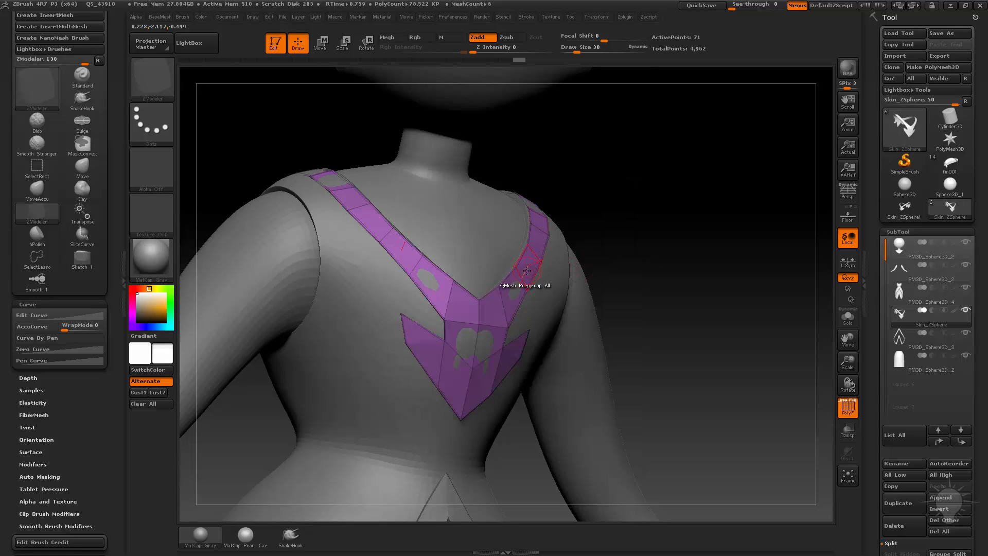
left_click_drag(536, 263, 537, 262)
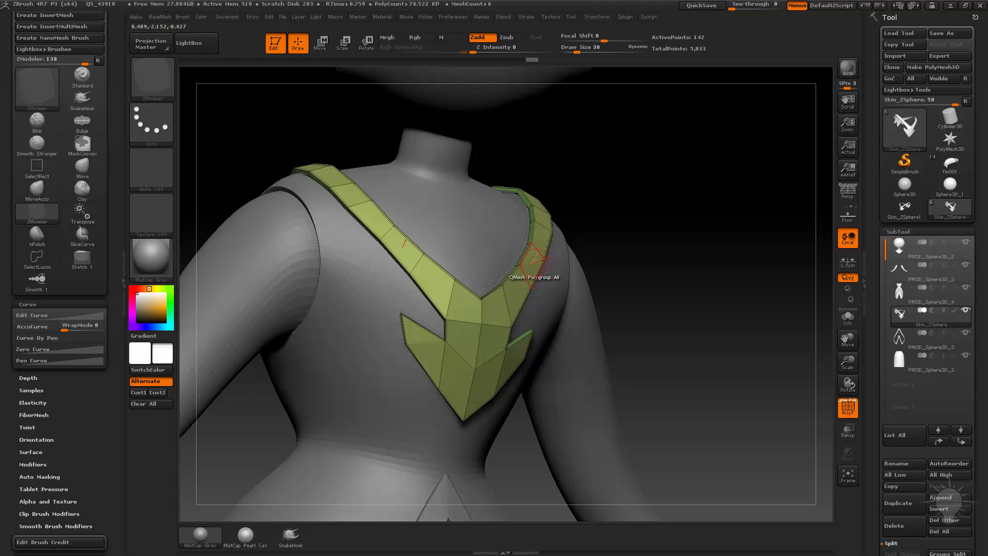
- Examine the thickened neckline mesh from the side and in isolation, and redisplay the other subtools
left_click_drag(651, 276, 594, 235)
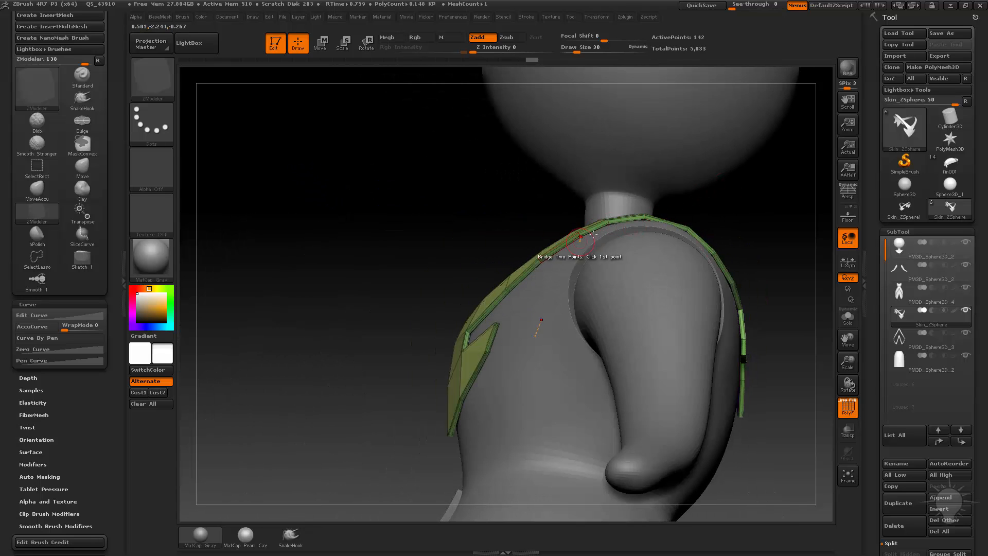
left_click_drag(752, 240, 596, 309)
left_click(848, 317)
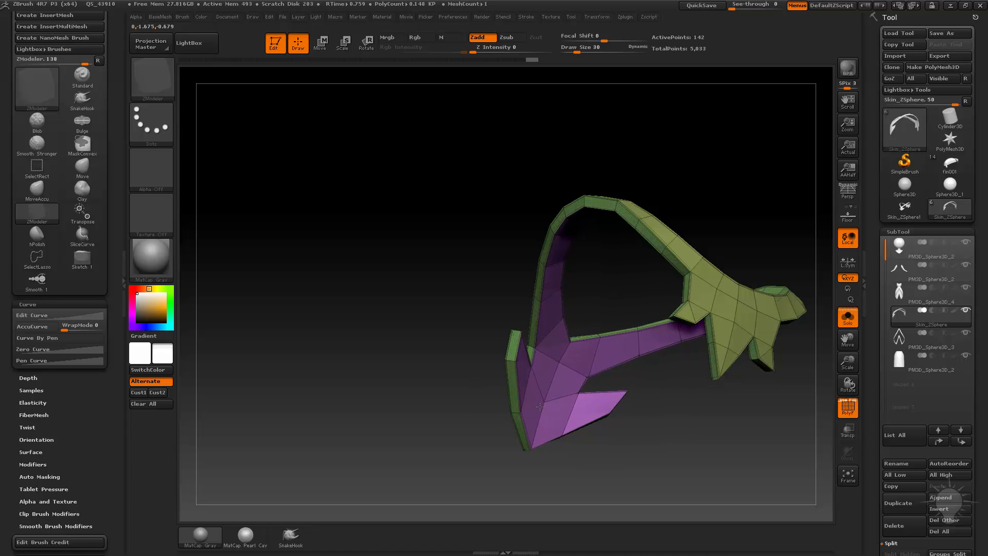
left_click_drag(435, 324, 612, 331)
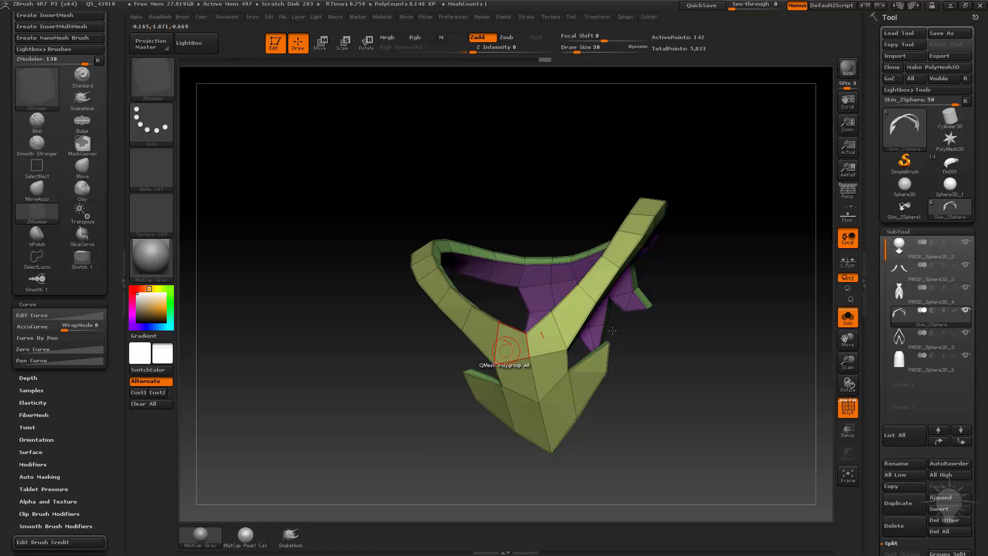
left_click(840, 320)
- Turn on Dynamic Subdivision for the neckline mesh and crease its edges with a crease tolerance of 42
left_click_drag(750, 232, 792, 265)
left_click_drag(876, 337, 894, 216)
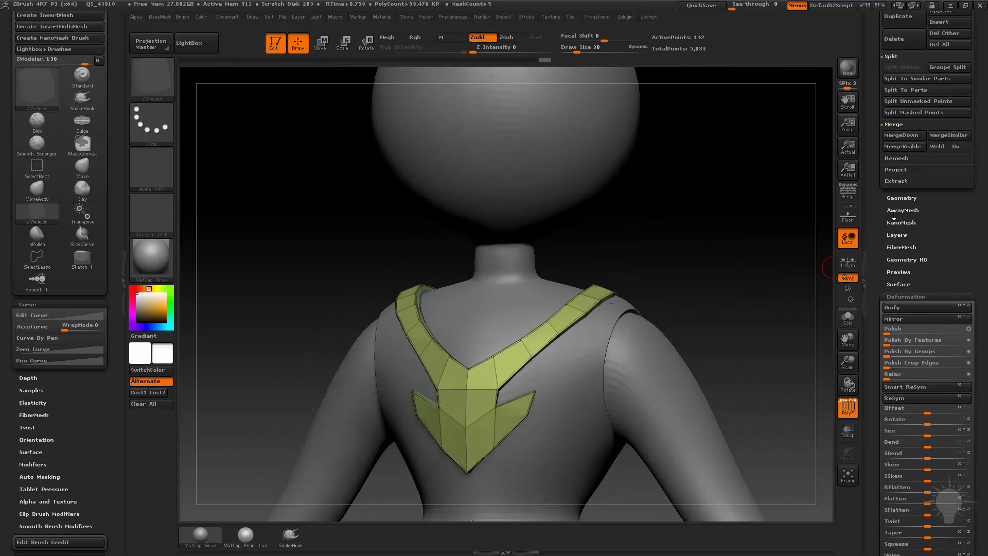
left_click(900, 199)
scroll(893, 267, "down", 3)
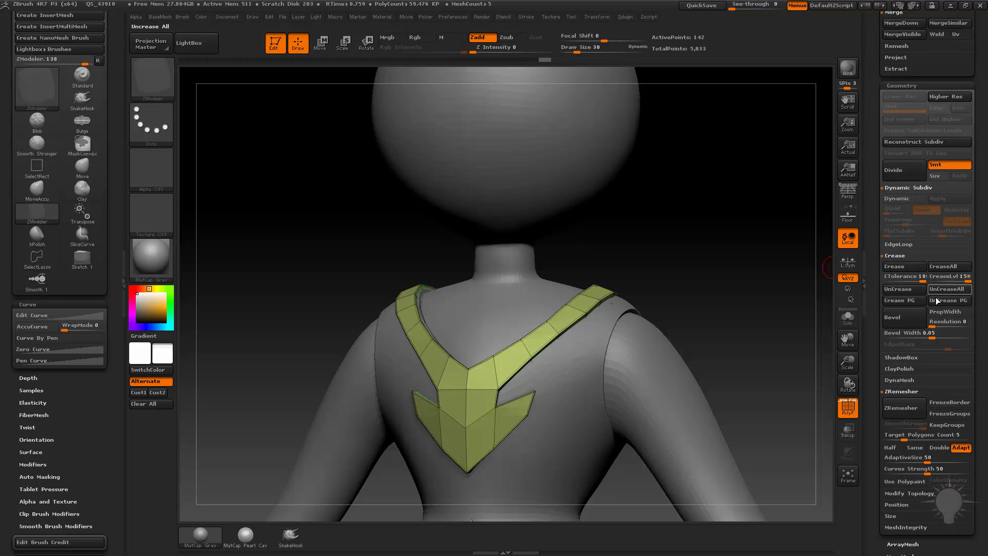
mouse_move(713, 294)
left_mouse_down()
mouse_move(735, 296)
mouse_move(681, 313)
left_mouse_up()
key("d")
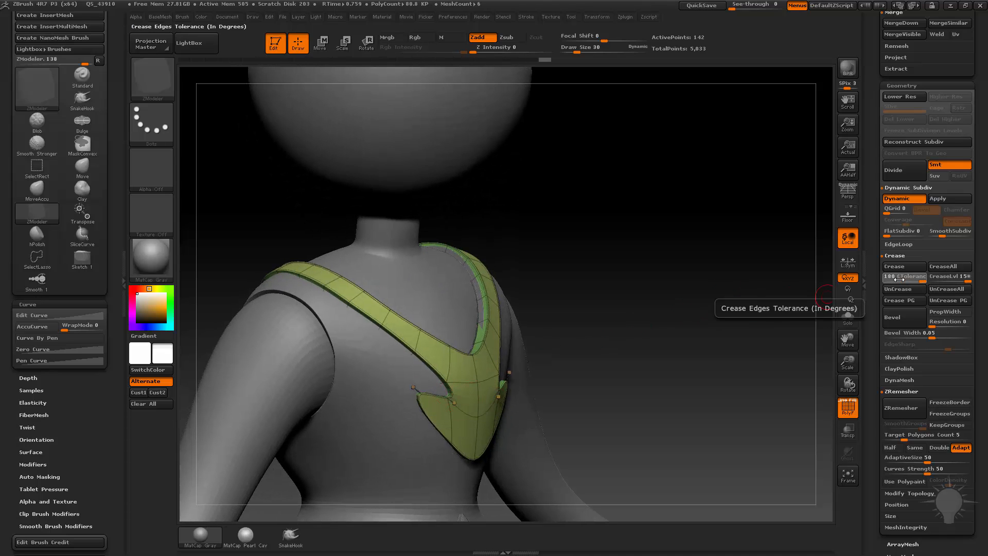
left_click_drag(892, 280, 893, 280)
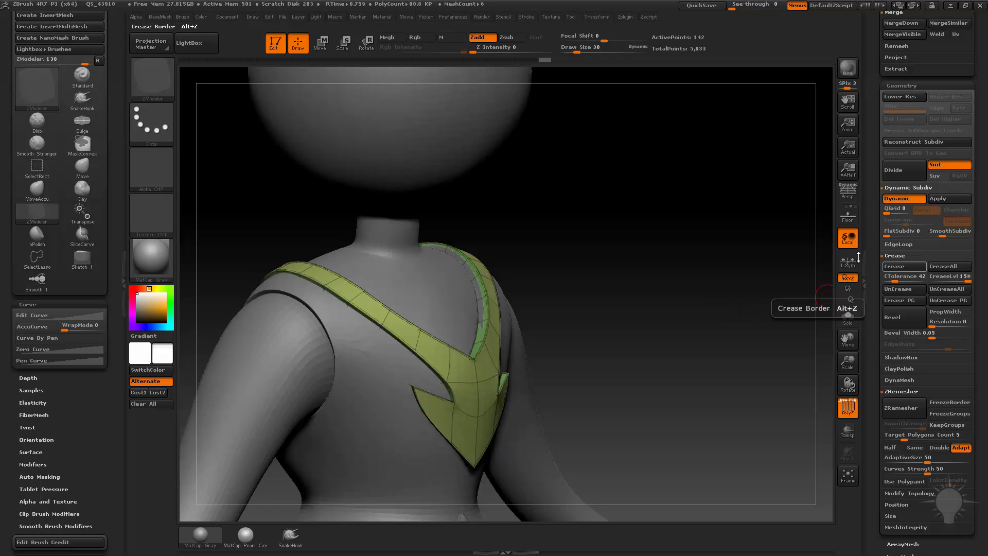
- Examine the creased neckline mesh from several angles with and without its polyframe, and isolate it
mouse_move(752, 288)
left_mouse_down()
mouse_move(668, 291)
mouse_move(730, 289)
mouse_move(730, 311)
mouse_move(750, 309)
mouse_move(684, 284)
mouse_move(747, 296)
left_mouse_up()
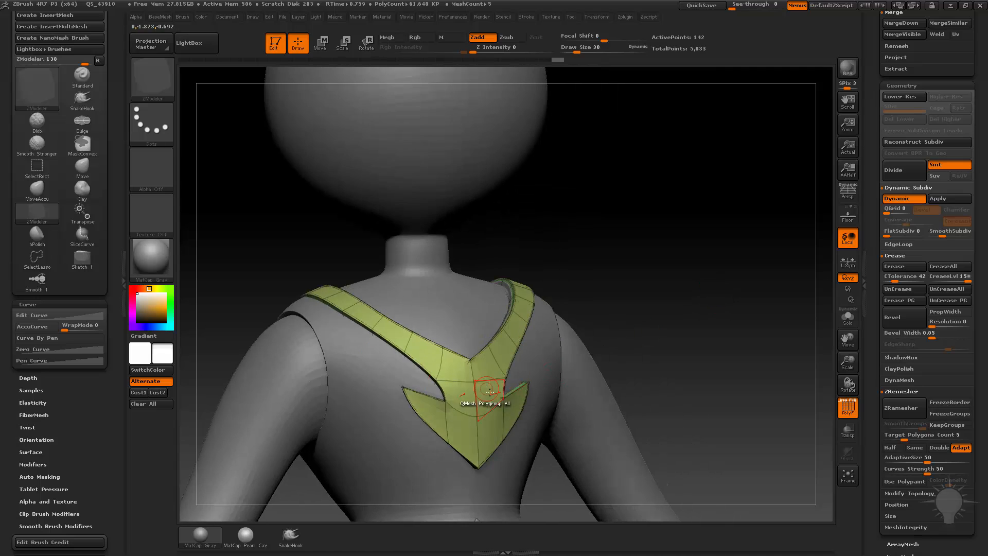
left_click_drag(757, 329, 823, 371, "alt")
left_click(847, 407)
left_click_drag(751, 366, 805, 361)
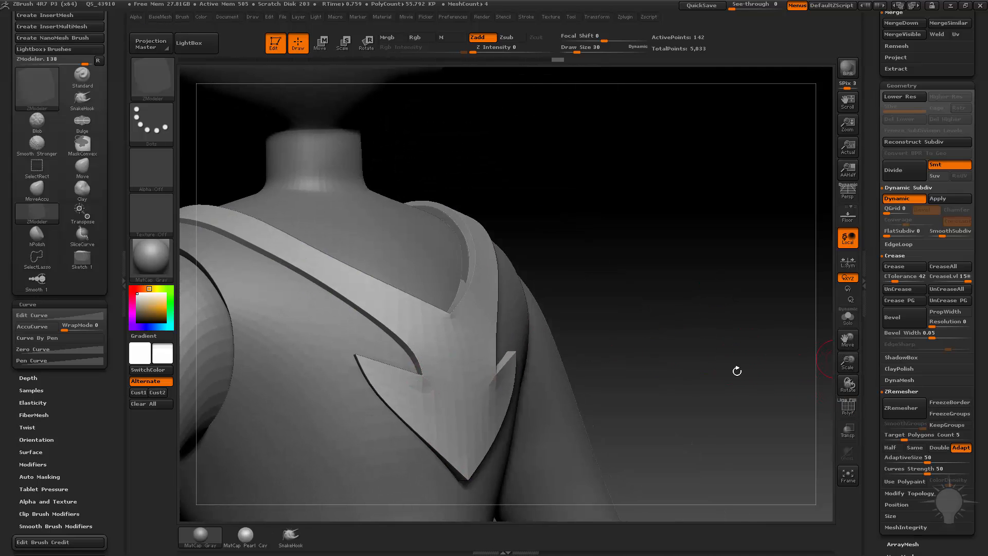
left_click(848, 407)
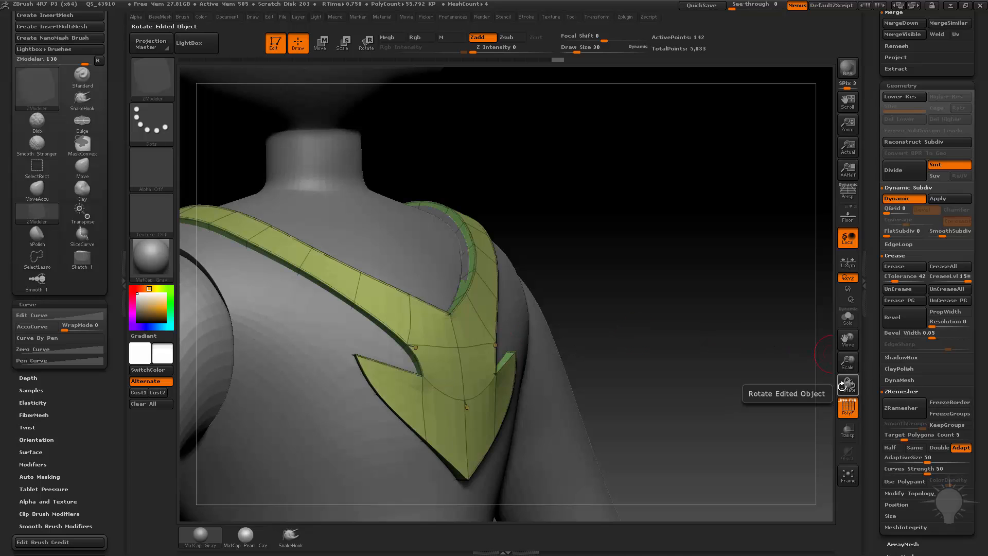
left_click(848, 324)
left_click_drag(803, 313, 763, 291, "alt")
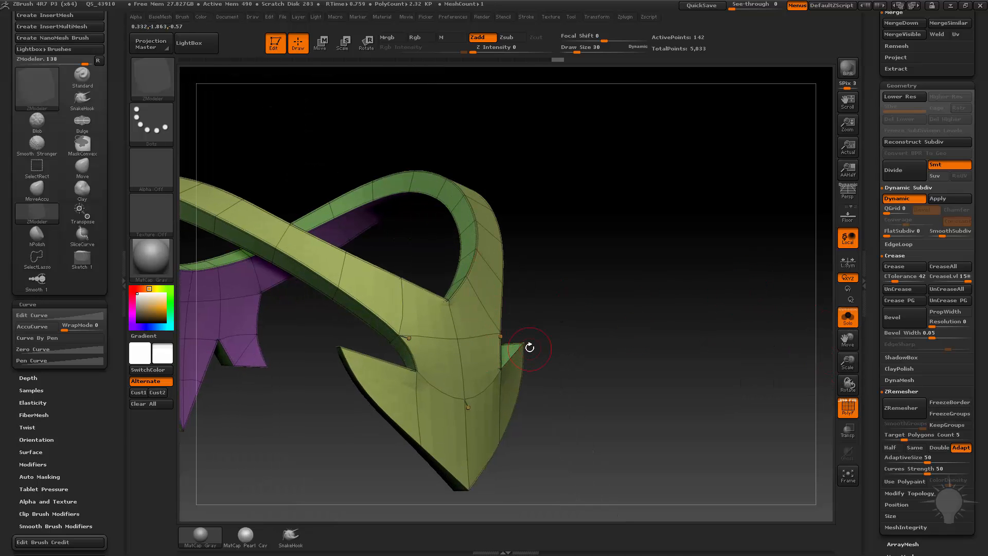
- Turn off Dynamic Subdivision and set ZModeler's polygon action to Inset with the Polygroup All target
key("shift+d")
key("space")
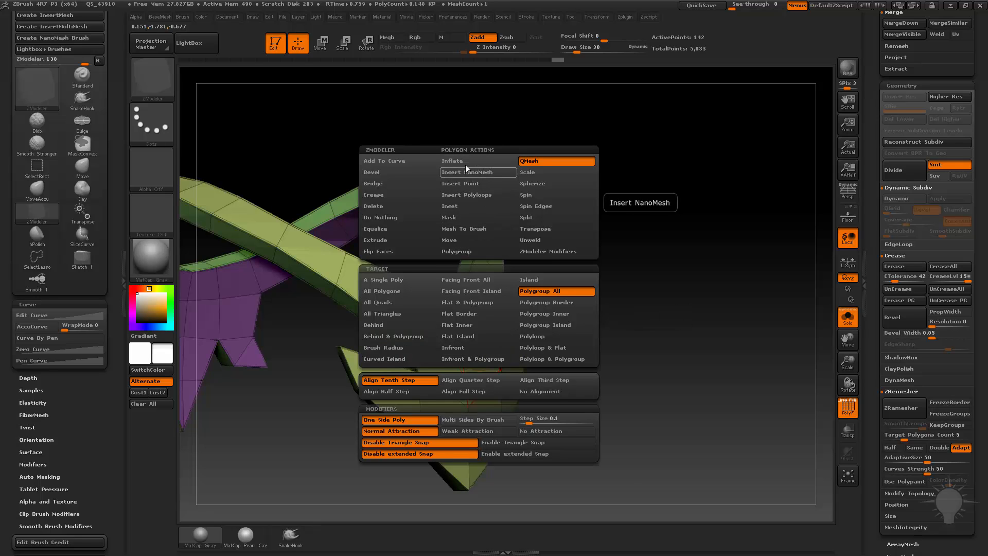
left_click(462, 205)
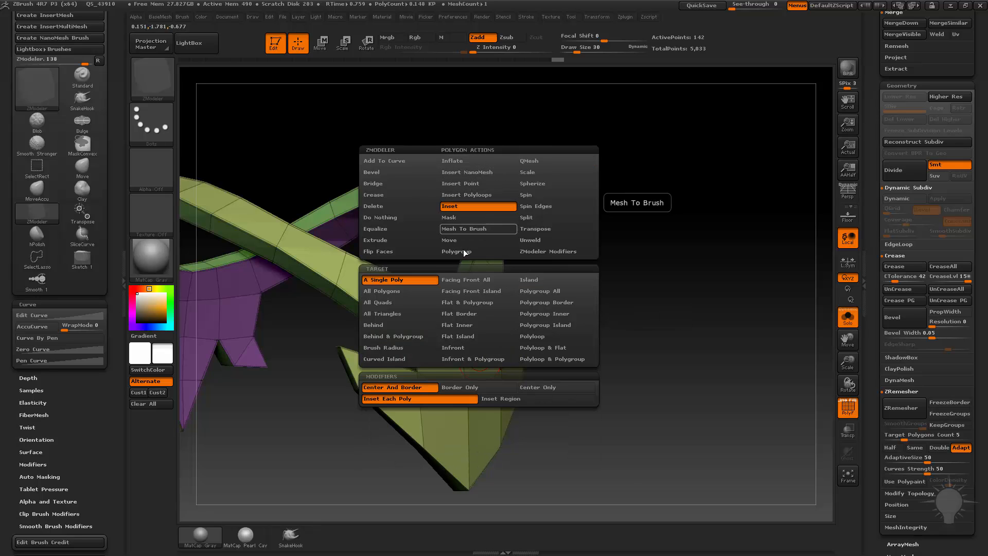
left_click(534, 292)
- Try insetting each polygon of the neckline's outer face individually, and undo the inset
left_click(476, 413)
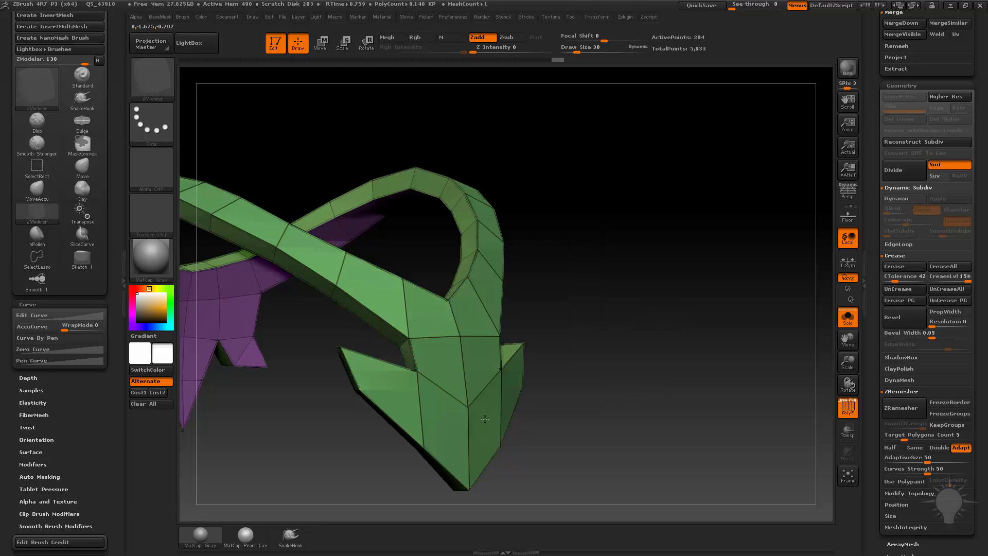
left_click_drag(477, 412, 492, 389)
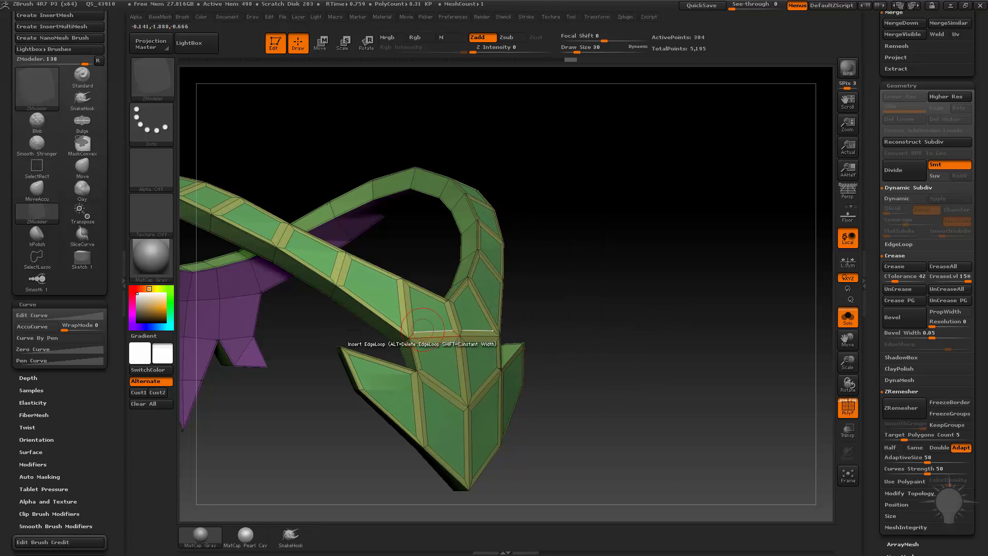
key("ctrl+z")
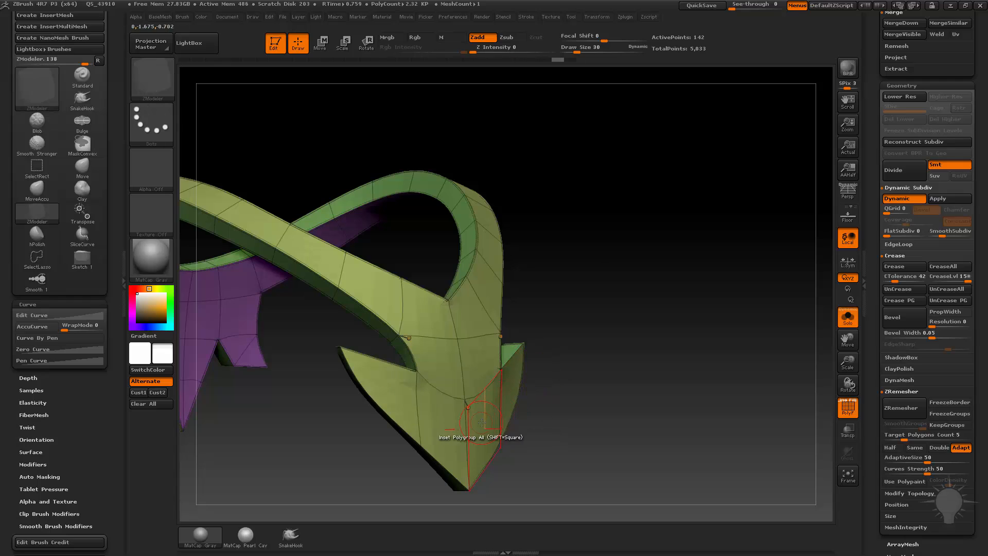
- Change the modifier to Inset Region and inset the neckline's whole outer face with a narrow border
key("space")
left_click(520, 399)
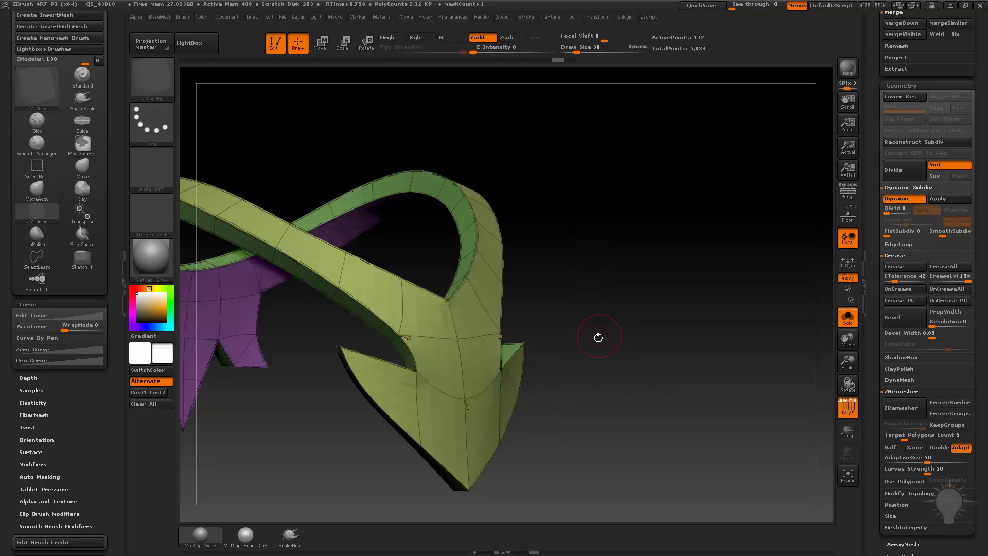
left_click_drag(489, 420, 484, 416)
left_click_drag(581, 310, 489, 304)
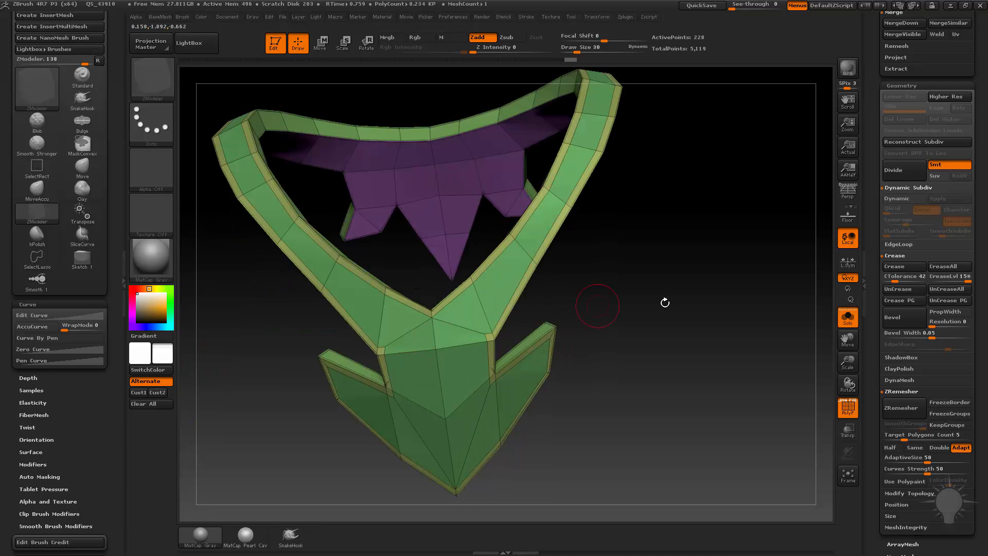
- Inspect the inset border's corners on the front motif, then undo the region inset on the neckline's outer face
key("s")
mouse_move(664, 302)
left_mouse_down("alt")
mouse_move(677, 338)
mouse_move(662, 338)
left_mouse_up("alt")
left_click_drag(661, 329, 630, 272)
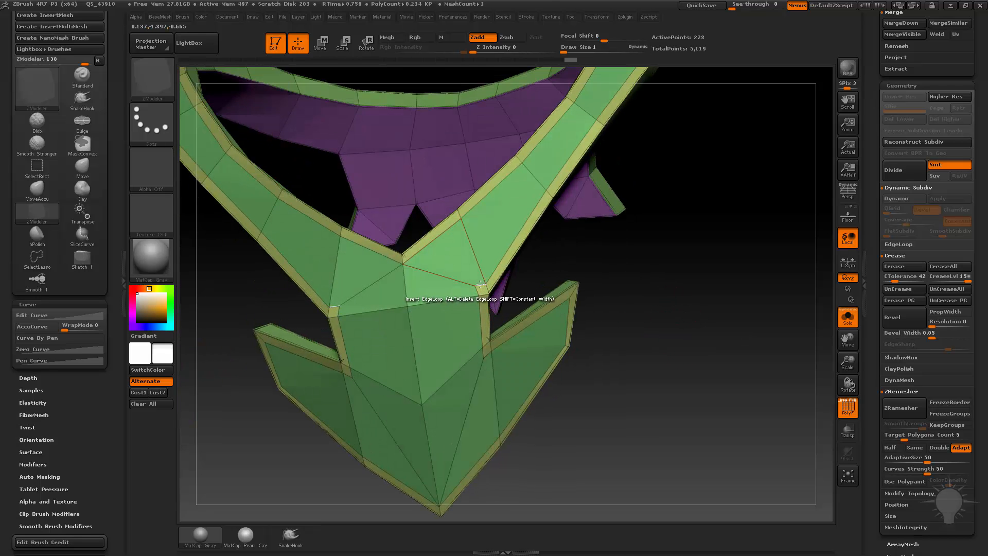
key("space")
left_click(386, 300)
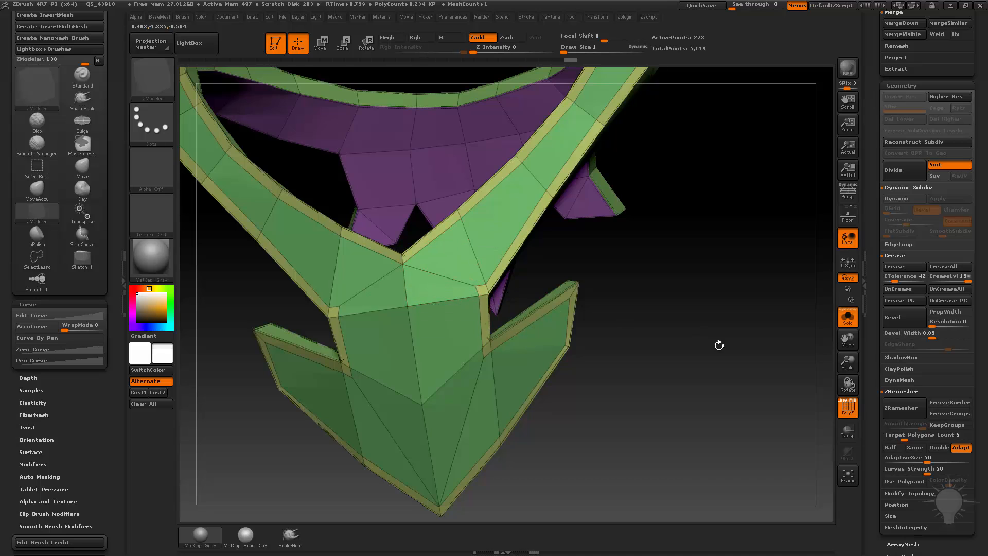
left_click_drag(655, 344, 844, 410)
left_click(844, 410)
left_click_drag(643, 288, 589, 311)
key("shift+d")
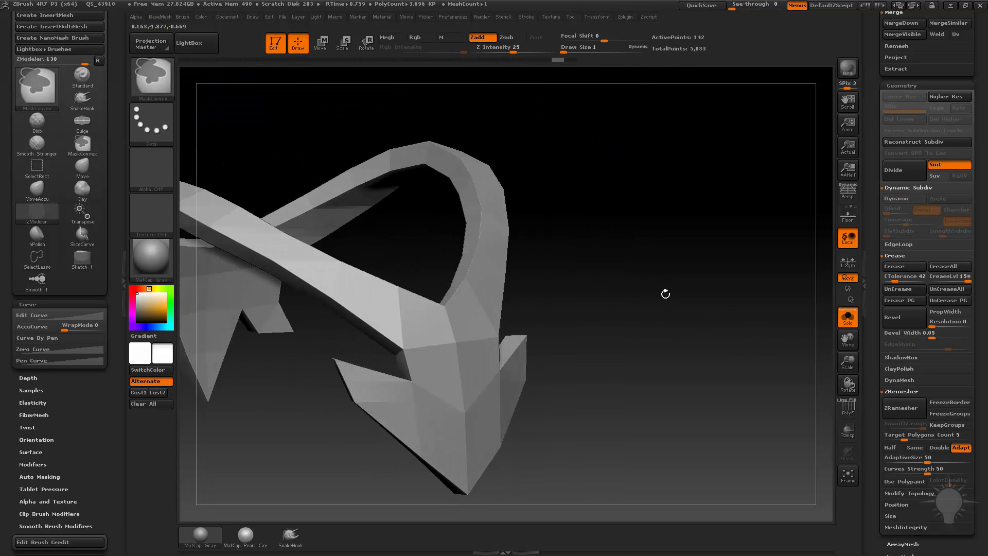
left_click(848, 406)
left_click_drag(727, 365, 727, 374)
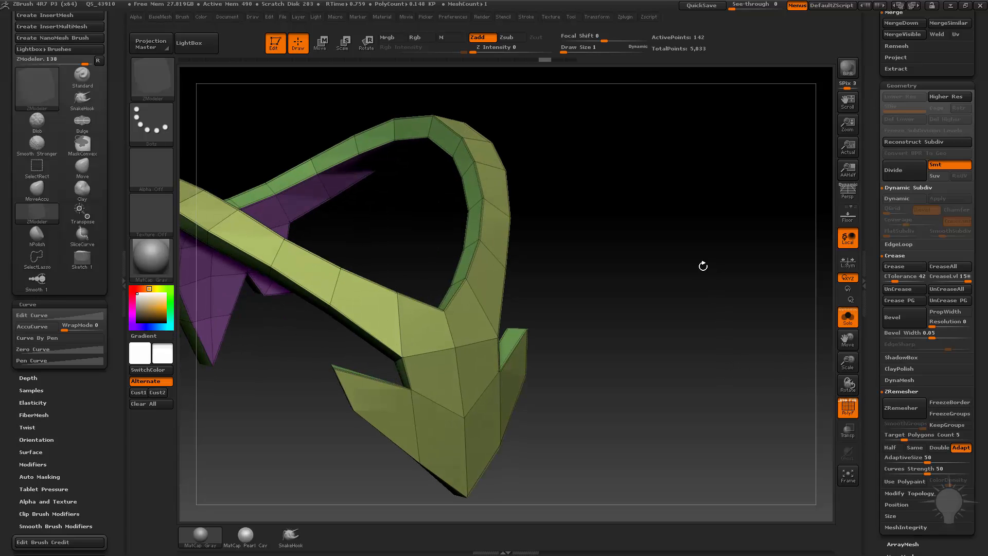
- Turn on Dynamic Subdivision for the neckline trim, crease its edges and hide the polyframe
key("d")
left_click_drag(686, 307, 670, 309)
key("3")
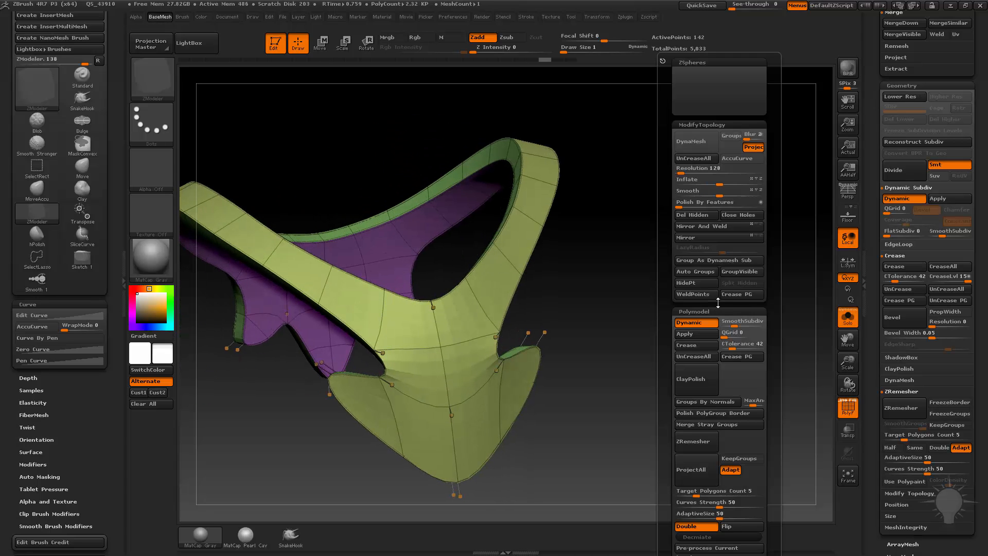
left_click(695, 346)
key("shift+f")
- Set ZModeler's edge action to Crease and uncrease the short thickness edge on the back motif's side point
left_click_drag(684, 361, 669, 288, "alt")
left_click_drag(690, 355, 611, 383)
left_click(846, 320)
left_click_drag(740, 282, 772, 343)
left_click(844, 403)
left_click(847, 318)
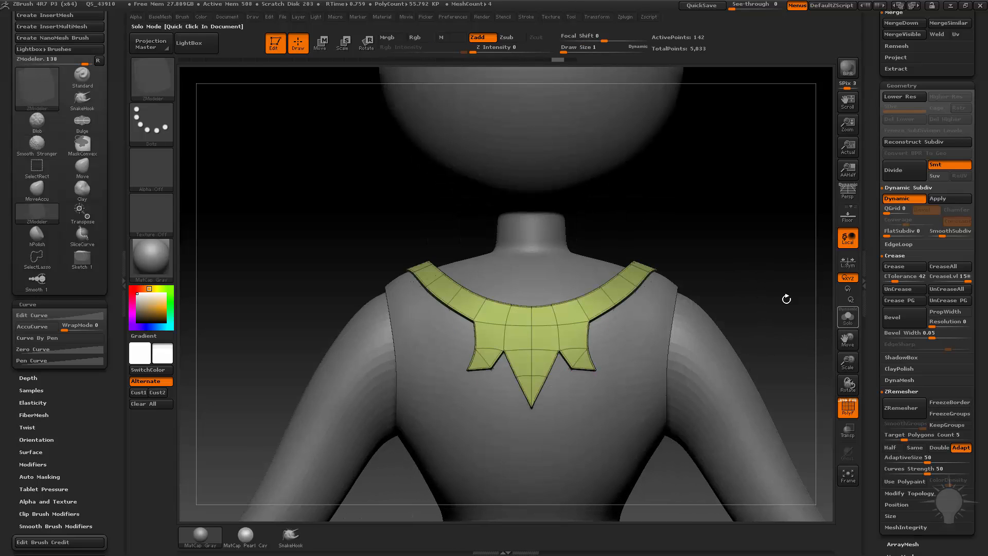
left_click_drag(785, 298, 747, 267)
key("space")
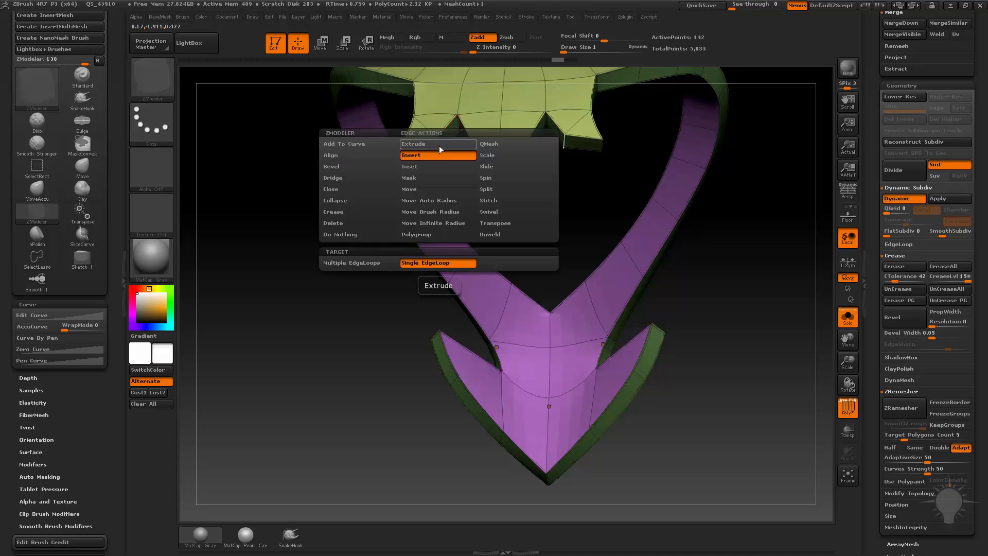
left_click(344, 211)
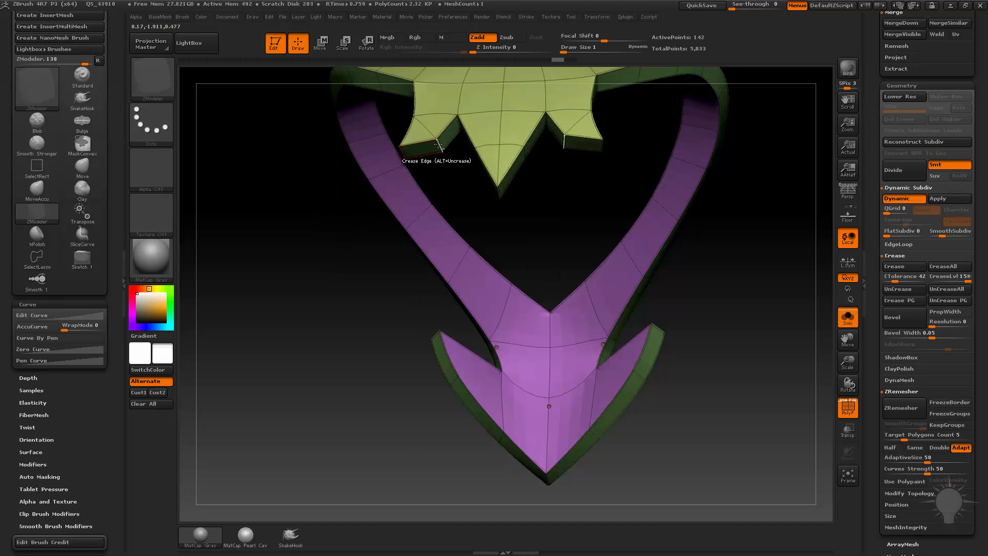
left_click(438, 146, "alt")
- Bring the whole figure back around the isolated trim and turn off its polyframe
left_click_drag(360, 209, 301, 381, "alt")
left_click_drag(301, 308, 311, 430, "alt")
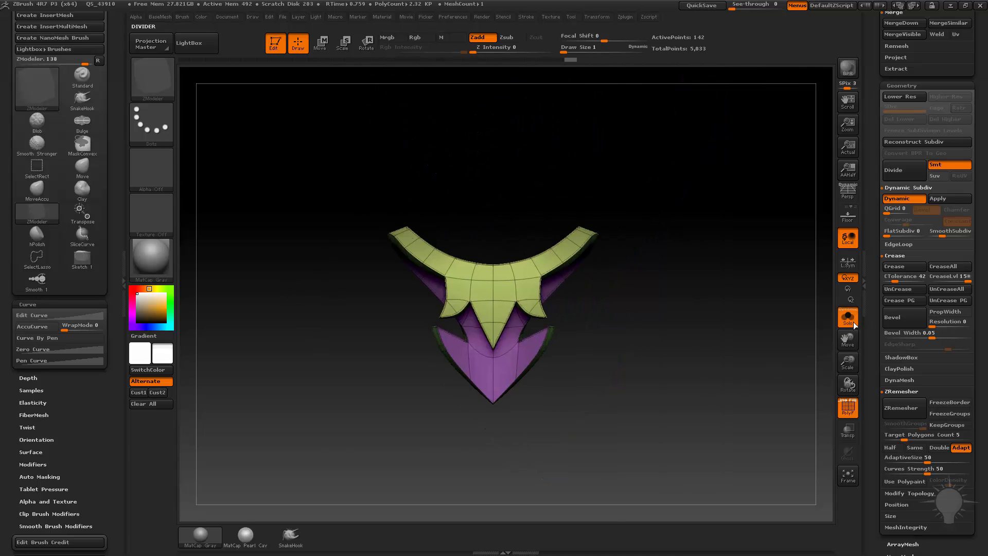
left_click(854, 326)
left_click(848, 407)
left_click_drag(757, 281, 707, 251, "alt")
- Flatten the front motif's surface where it joins the V neckline, using the hPolish brush at draw size 45
key("b")
key("h")
key("p")
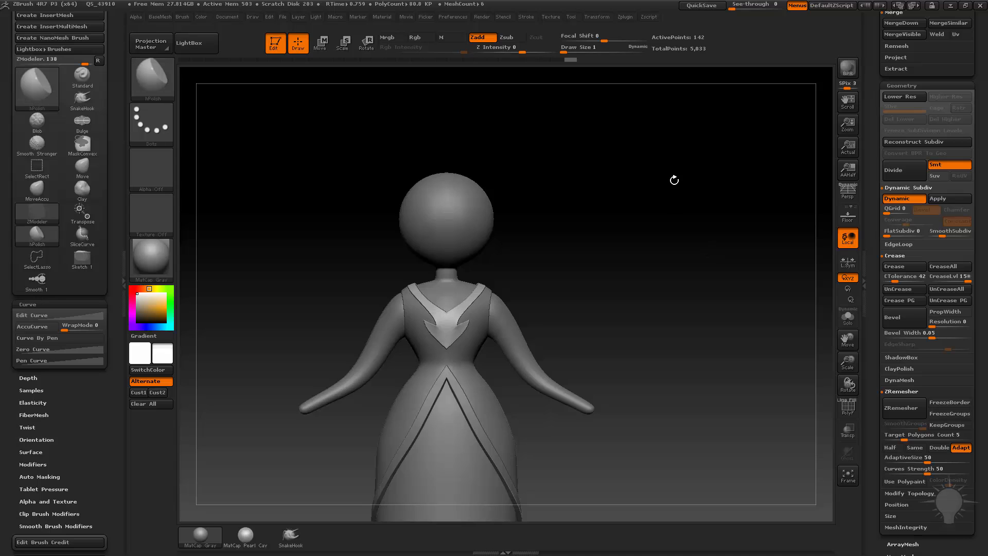
left_click_drag(674, 180, 614, 283, "alt")
key("s")
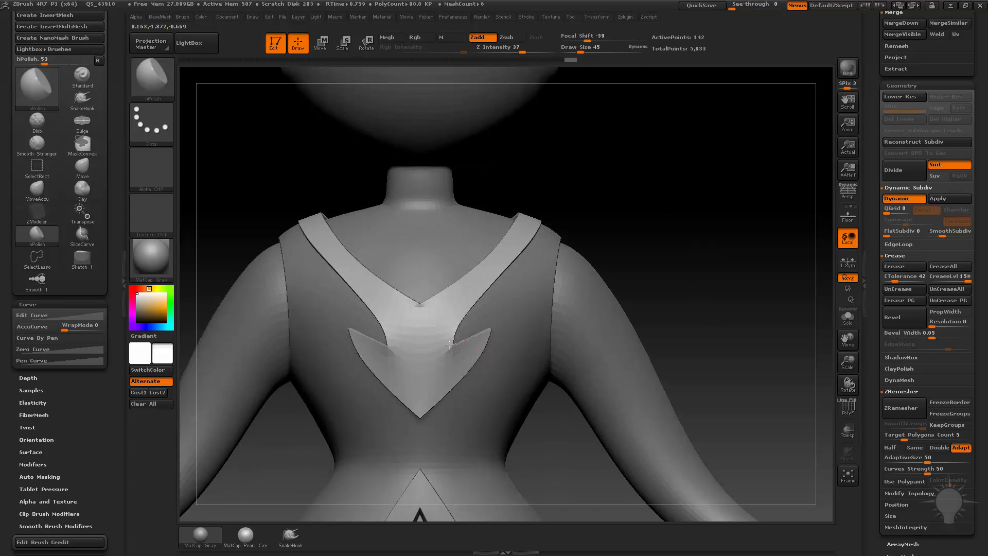
left_click_drag(603, 229, 632, 235)
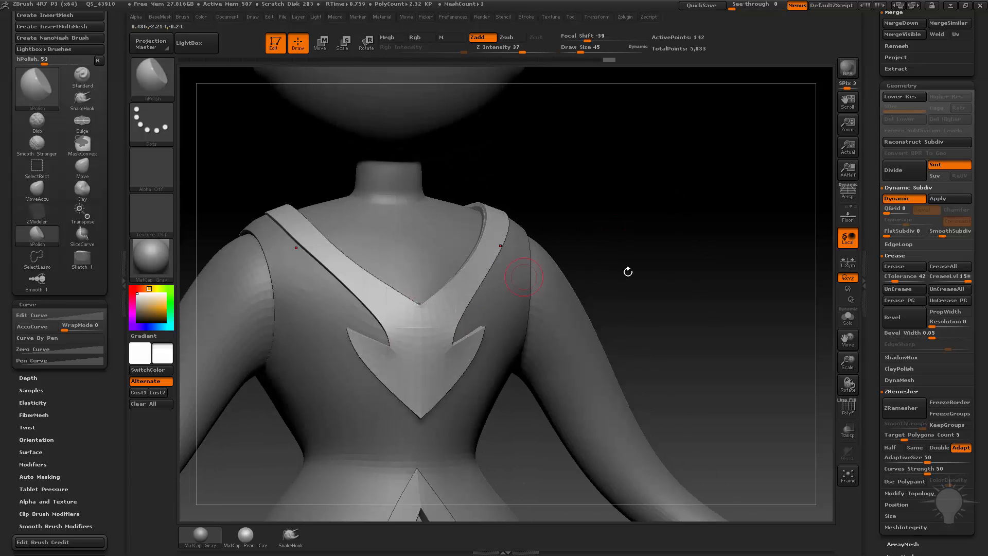
left_click_drag(628, 271, 446, 350)
left_click_drag(609, 280, 430, 344)
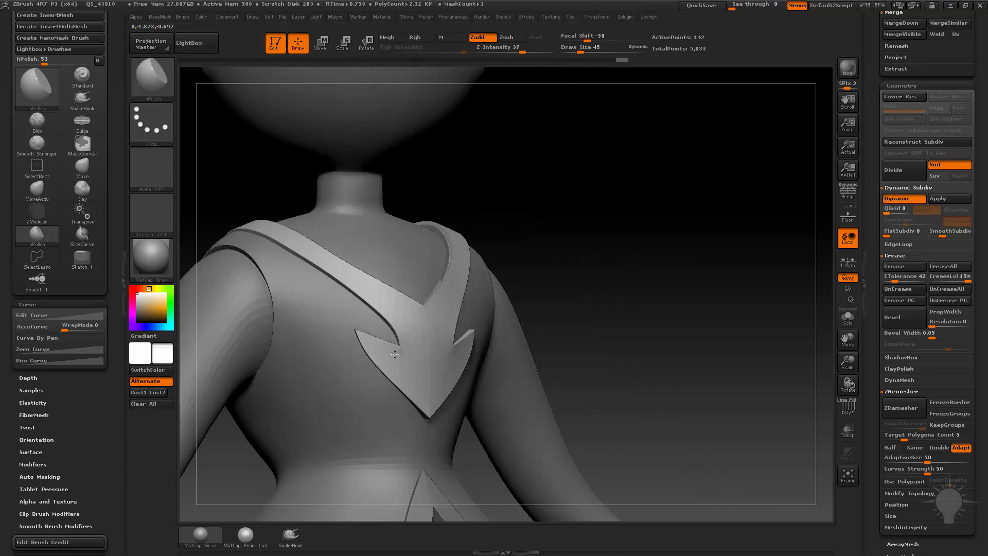
- Adjust how the front motif sits against the chest with the Move brush, reducing its draw size to 101
mouse_move(590, 266)
left_mouse_down()
mouse_move(662, 270)
mouse_move(634, 289)
mouse_move(620, 280)
mouse_move(673, 282)
mouse_move(691, 256)
mouse_move(670, 268)
left_mouse_up()
key("shift+d")
key("shift+d")
key("s")
key("b")
key("m")
key("v")
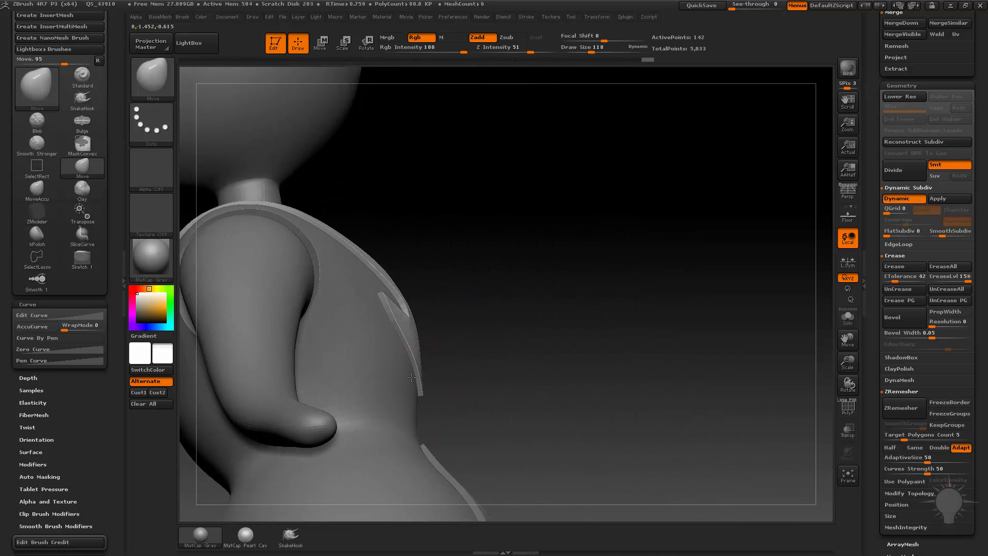
left_click_drag(506, 316, 315, 317)
mouse_move(693, 235)
left_mouse_down()
mouse_move(697, 260)
mouse_move(680, 262)
mouse_move(724, 289)
mouse_move(618, 315)
mouse_move(629, 308)
left_mouse_up()
key("s")
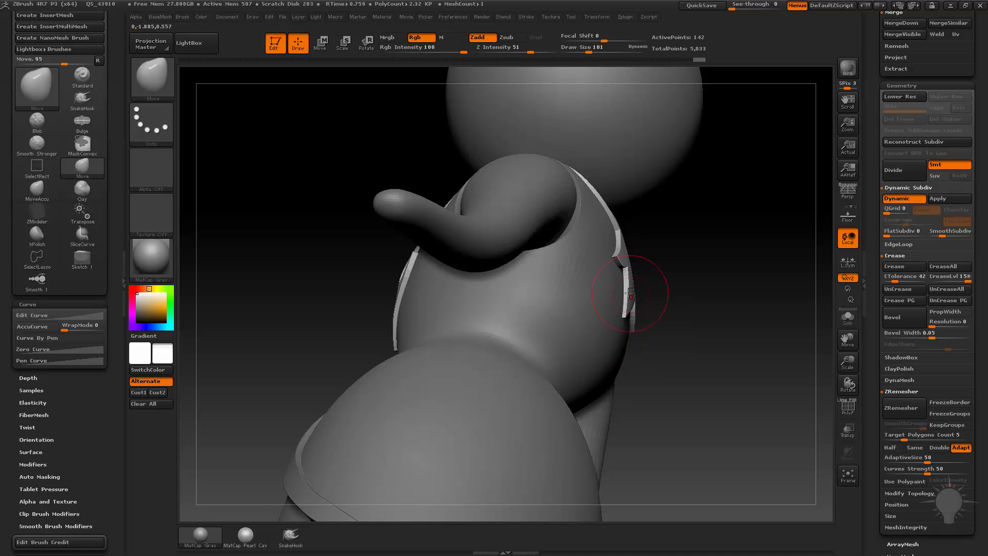
mouse_move(691, 298)
left_mouse_down()
mouse_move(430, 279)
mouse_move(781, 271)
mouse_move(696, 238)
mouse_move(709, 251)
mouse_move(741, 256)
mouse_move(615, 302)
left_mouse_up()
- Make the bodice the active subtool and set the draw size to 45
left_click(470, 348, "alt")
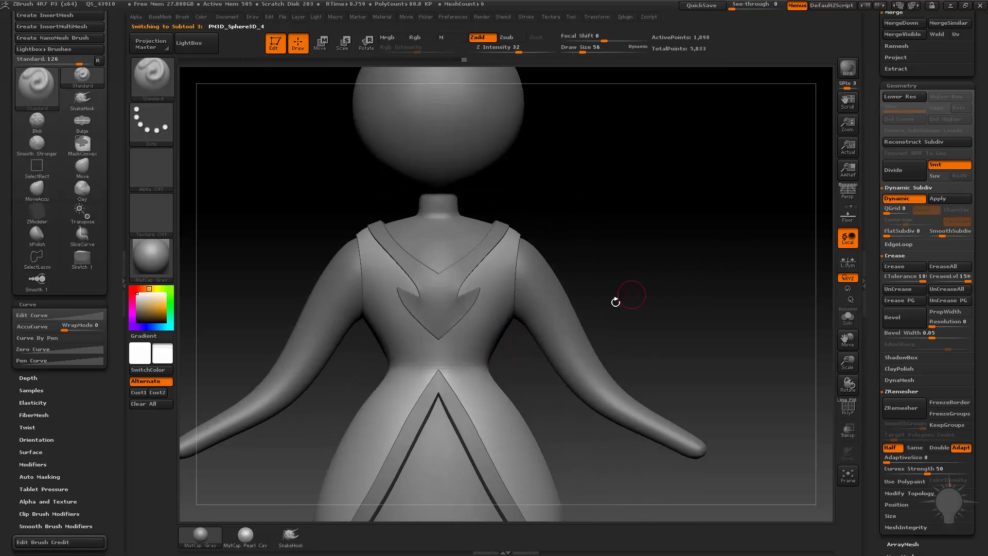
left_click_drag(687, 287, 660, 173, "alt")
mouse_move(637, 280)
left_mouse_down()
mouse_move(664, 287)
mouse_move(652, 302)
mouse_move(600, 298)
mouse_move(620, 289)
left_mouse_up()
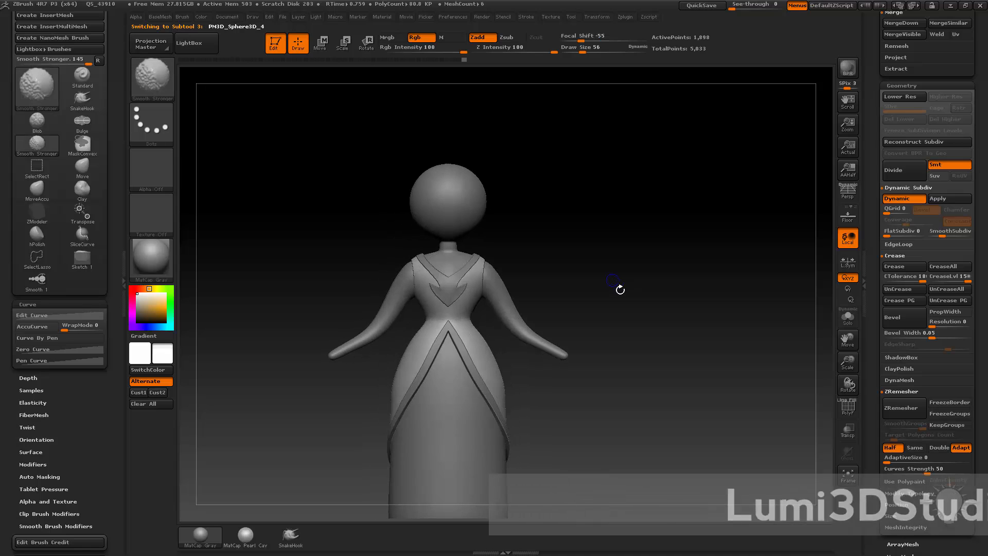
mouse_move(561, 195)
left_mouse_down("alt")
mouse_move(558, 274)
mouse_move(573, 277)
left_mouse_up("alt")
key("s")
mouse_move(572, 288)
left_mouse_down("alt")
mouse_move(569, 276)
mouse_move(632, 232)
mouse_move(667, 266)
left_mouse_up("alt")
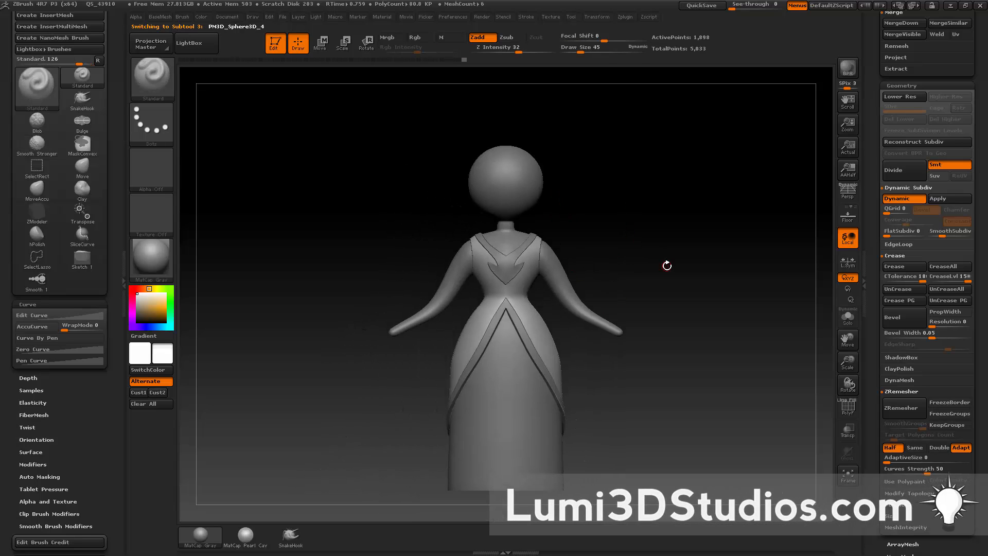